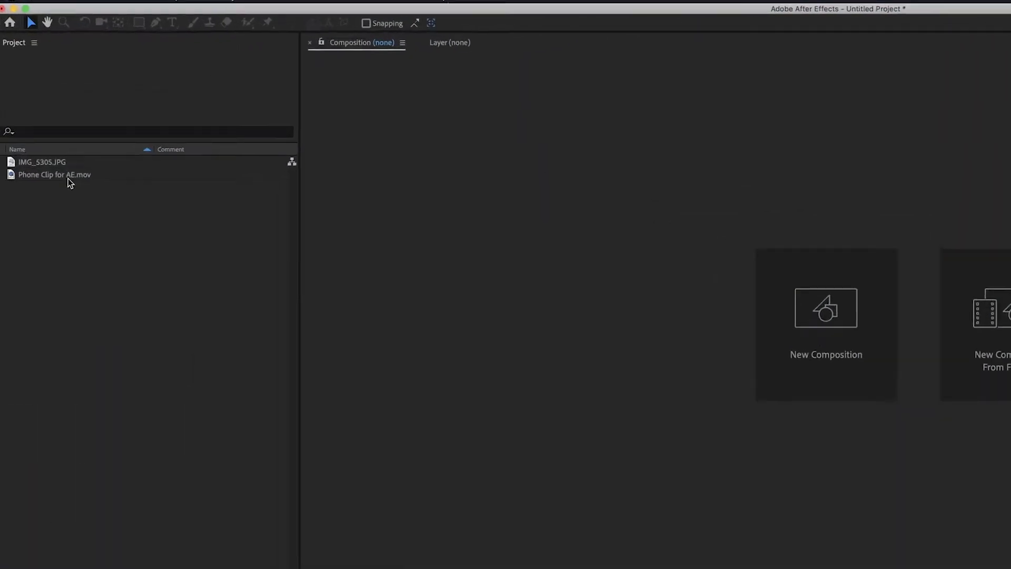
Create a new composition from the Phone Clip for AE.mov footage.
click(52, 171)
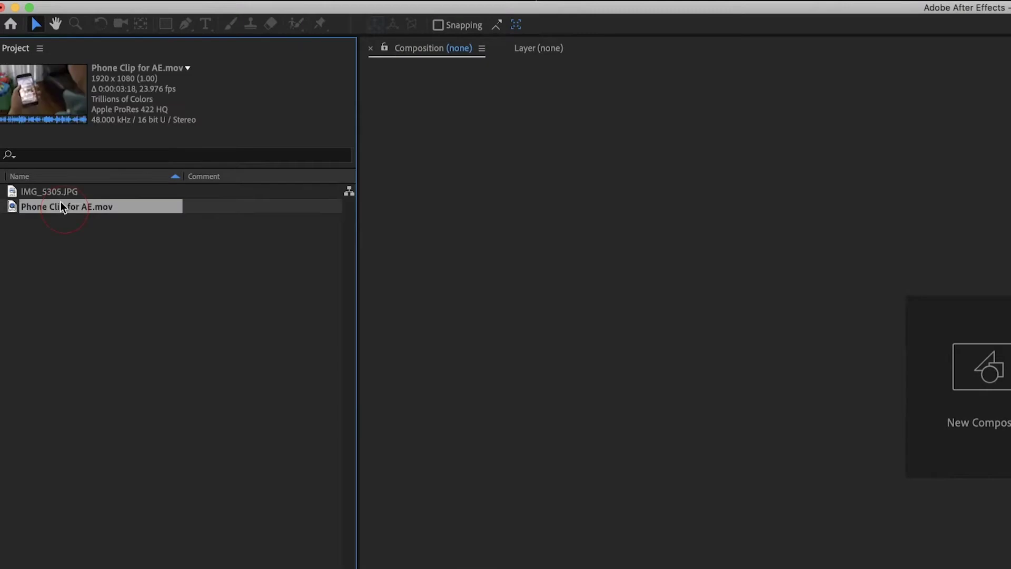
click(52, 192)
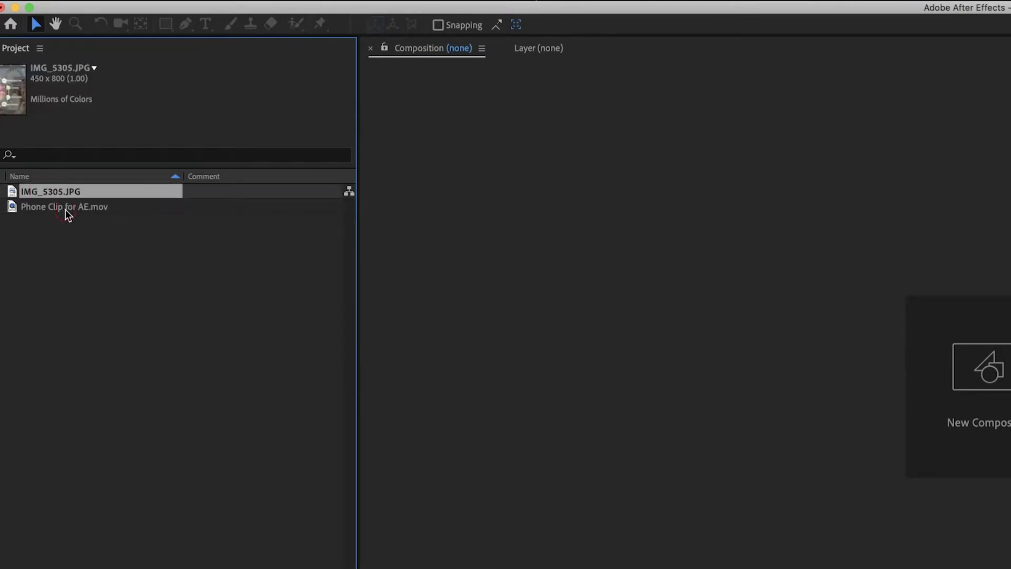
click(64, 209)
click(60, 190)
click(62, 236)
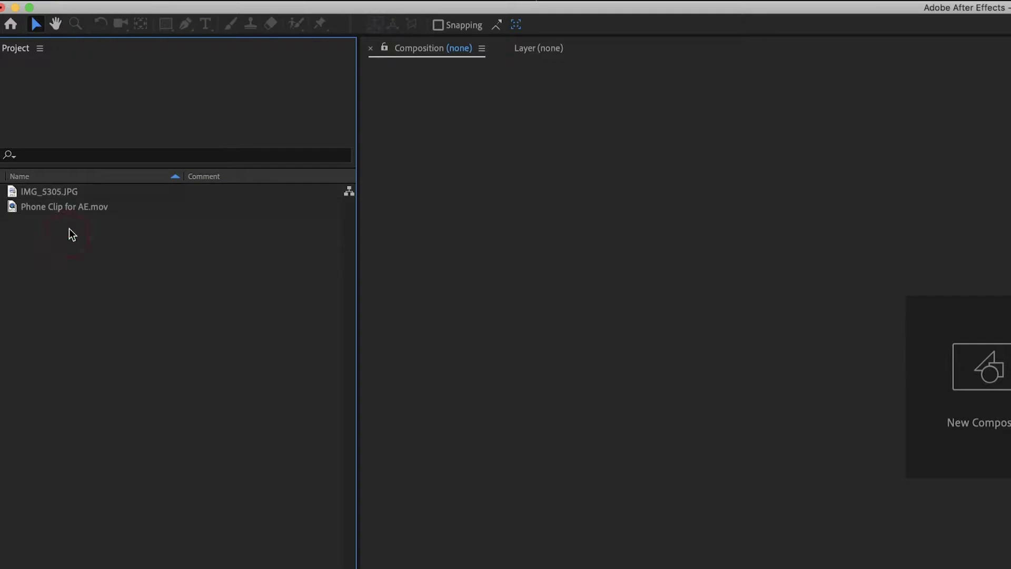
click(14, 211)
drag(15, 216, 47, 325)
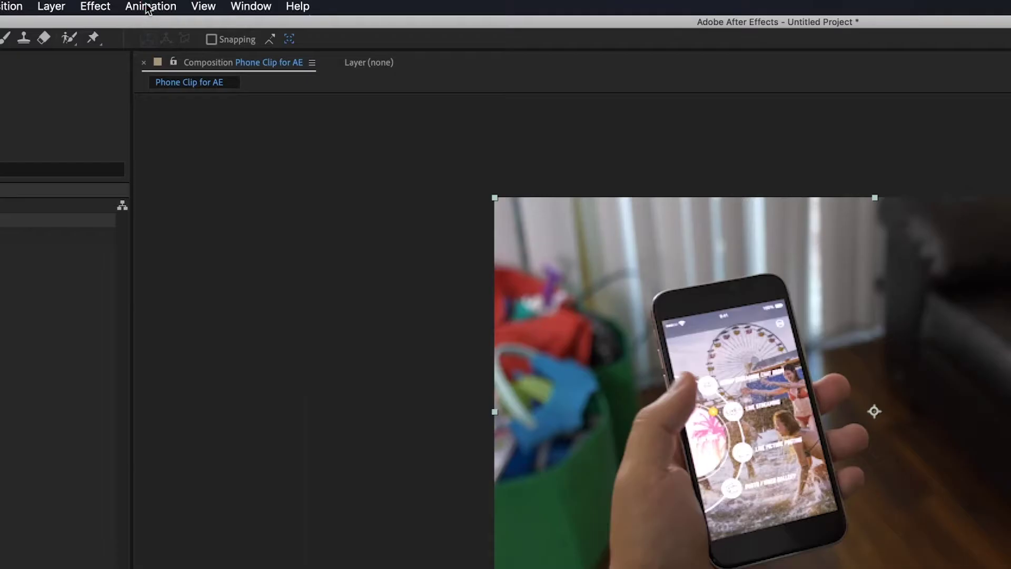
Apply Track in Boris FX Mocha to the phone clip and set the composition preview resolution to Full.
click(191, 4)
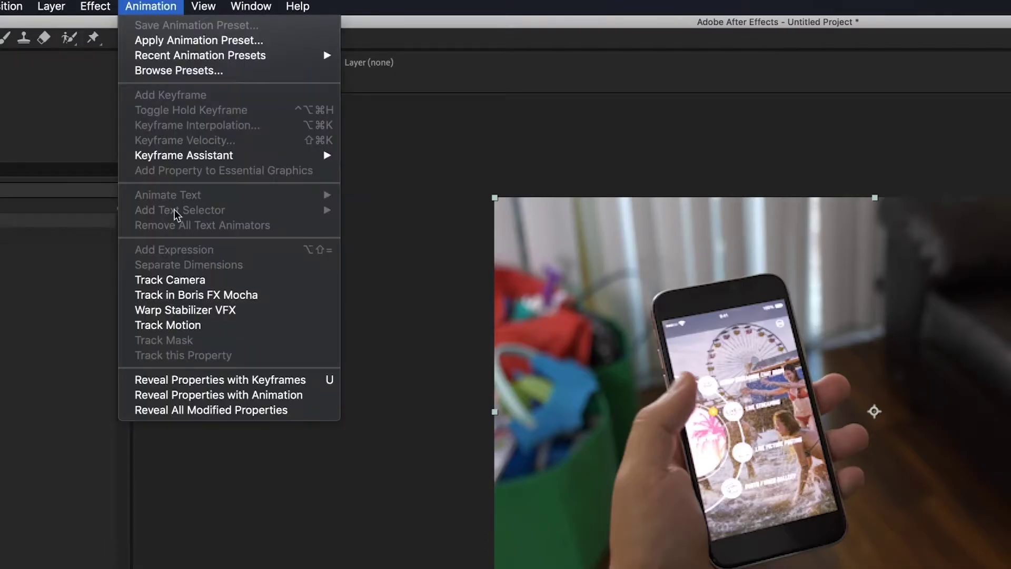
click(243, 297)
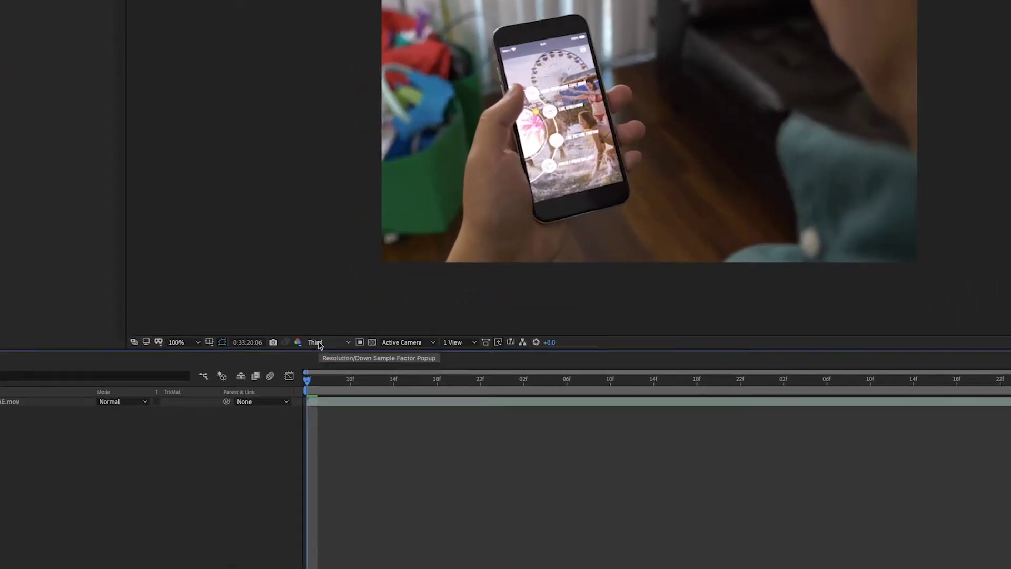
click(318, 370)
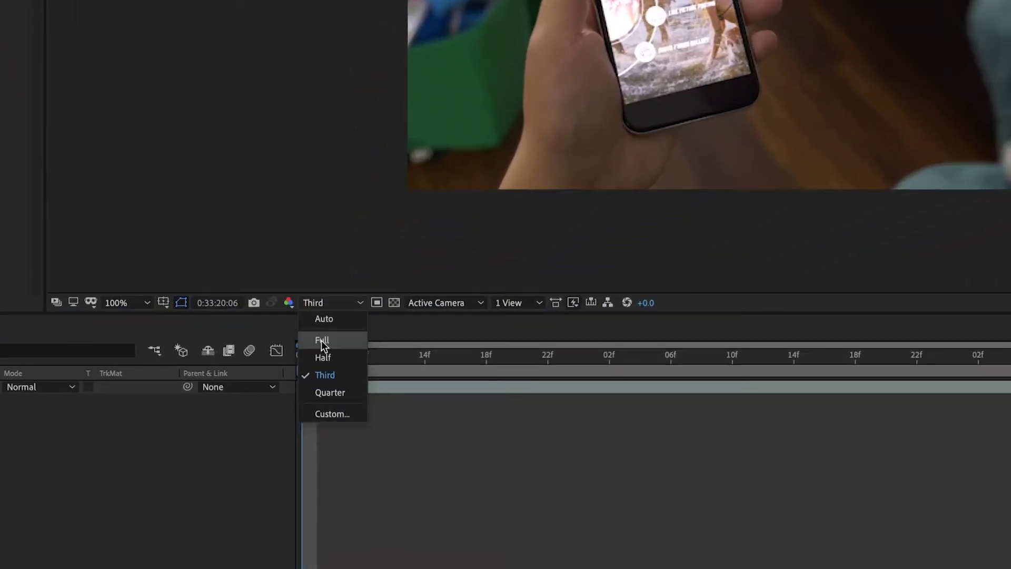
click(321, 340)
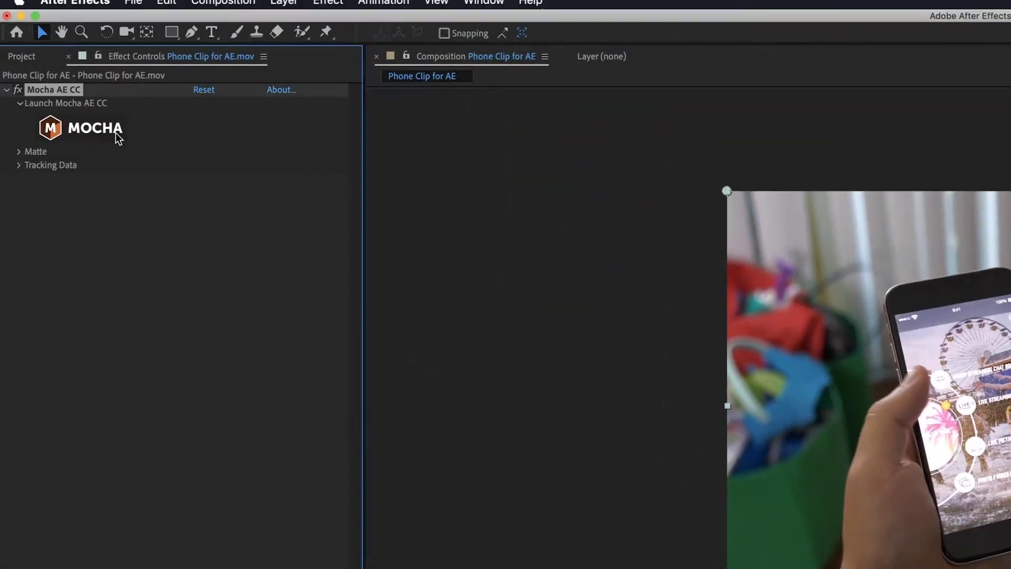
Launch Mocha AE CC from the clip's effect and dismiss its promotional and start screens.
click(117, 136)
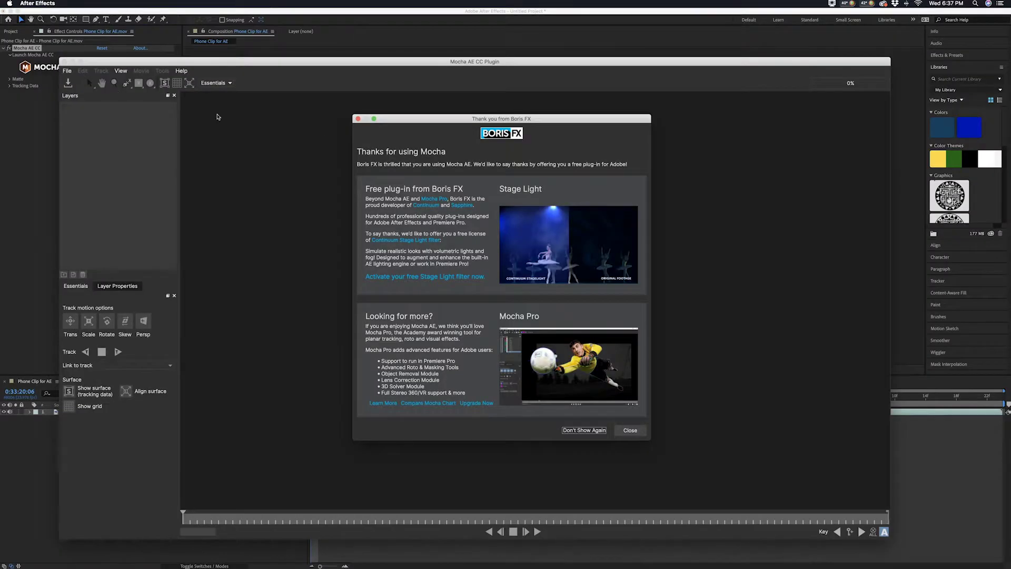
click(630, 430)
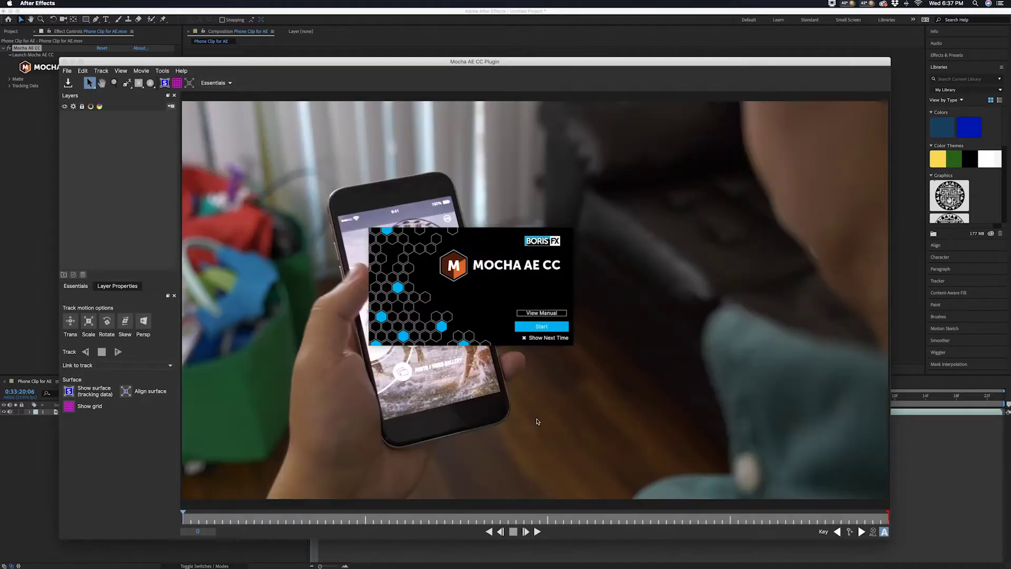
click(536, 327)
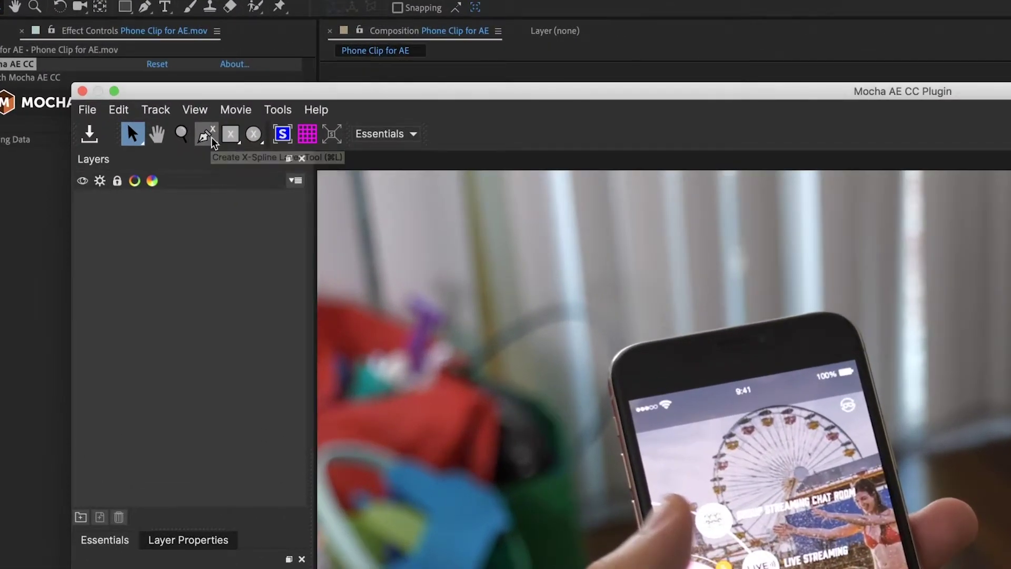
Draw a four-point X-spline around the whole phone, leaving a margin outside its edges.
click(210, 138)
click(503, 323)
click(301, 337)
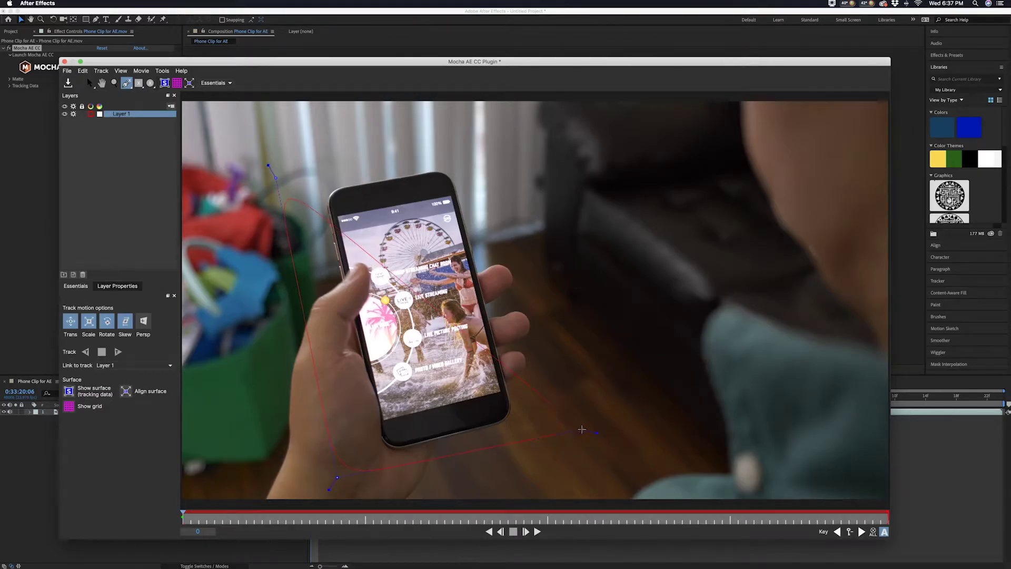
click(276, 177)
click(88, 81)
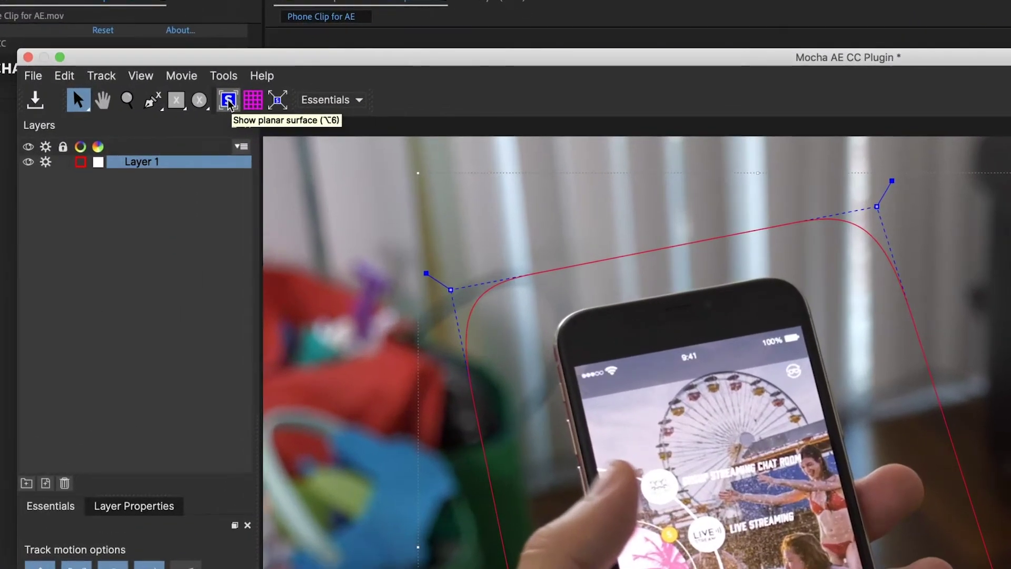
Show the planar surface and fit its four corners precisely to the corners of the phone's display.
click(164, 84)
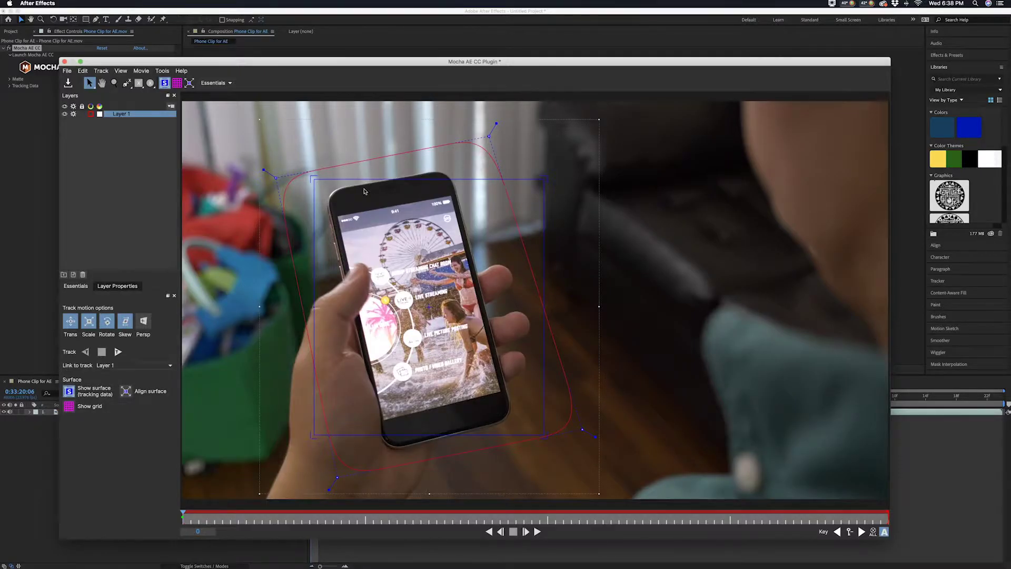
drag(313, 179, 340, 211)
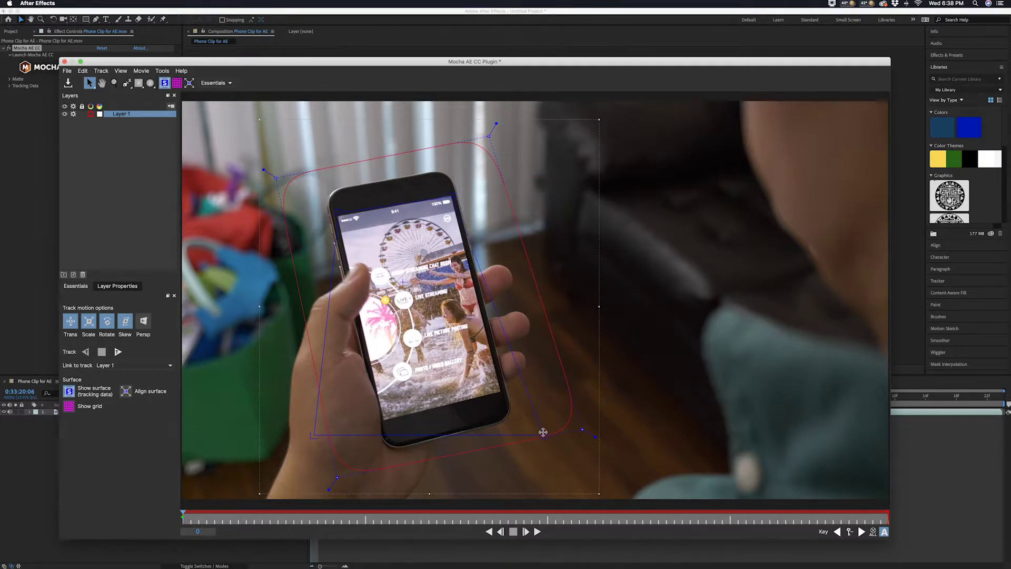
drag(493, 405, 505, 394)
drag(312, 434, 381, 418)
key(z)
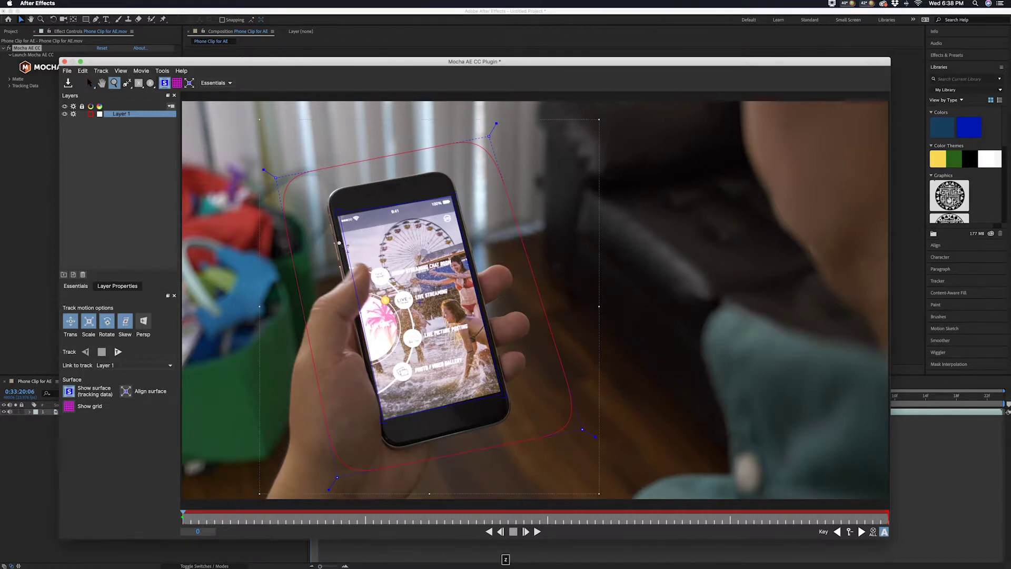
drag(339, 248, 373, 211)
scroll(374, 211, up, 5)
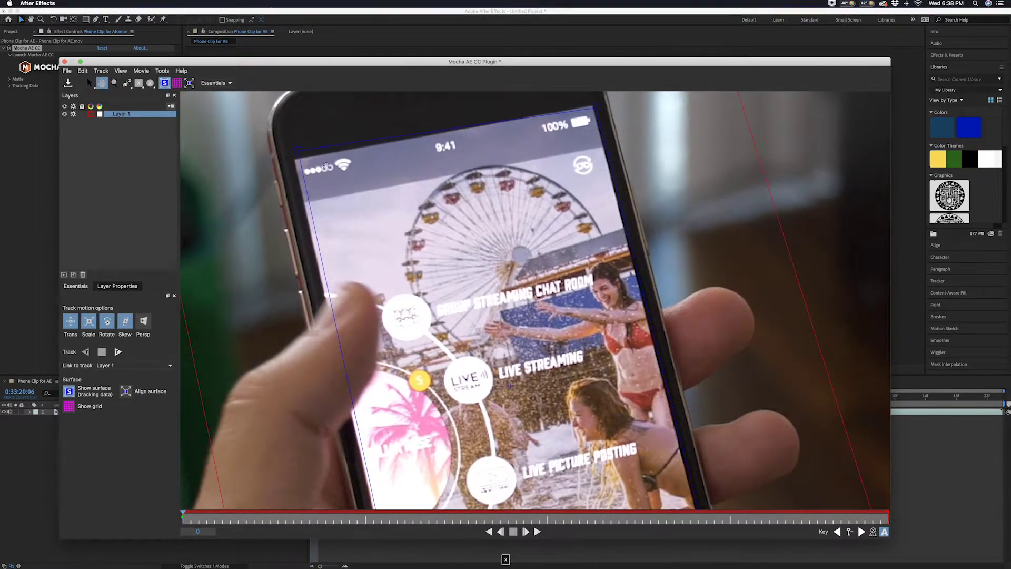
drag(326, 167, 400, 246)
key(s)
drag(700, 194, 661, 179)
key(x)
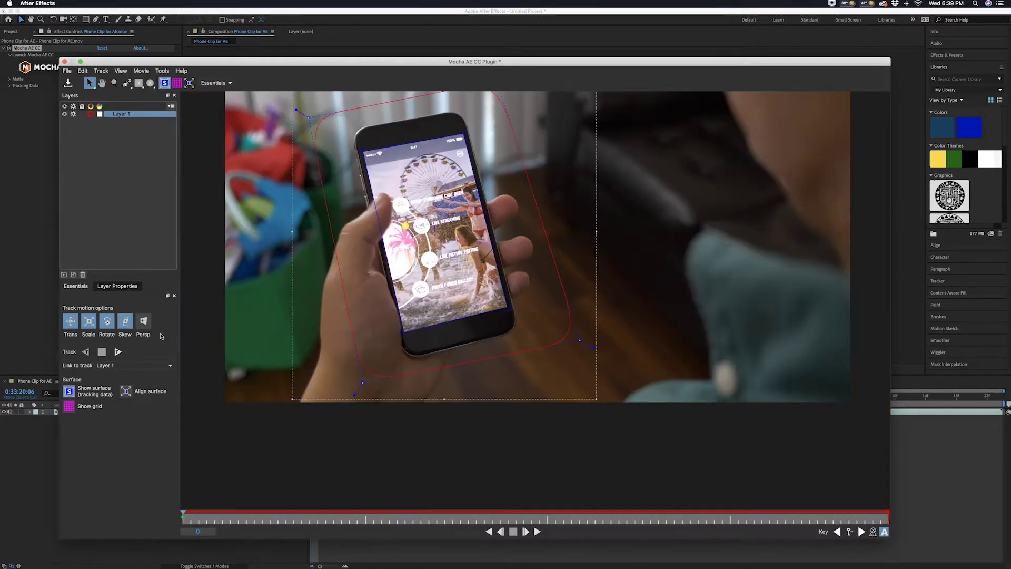
Track Layer 1 forward through the whole clip and save the result back to the After Effects project.
click(118, 352)
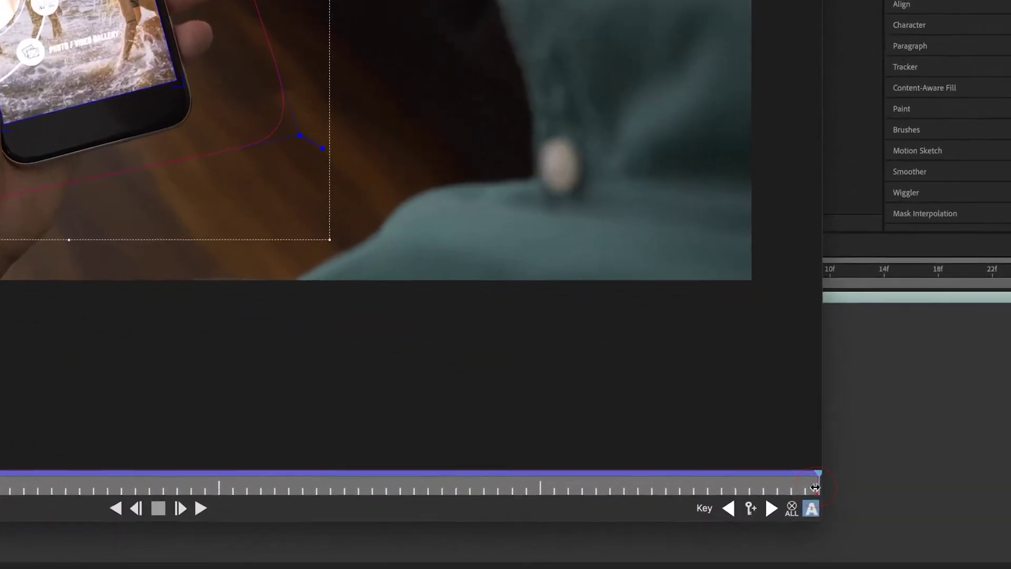
drag(887, 520, 827, 517)
drag(674, 472, 96, 454)
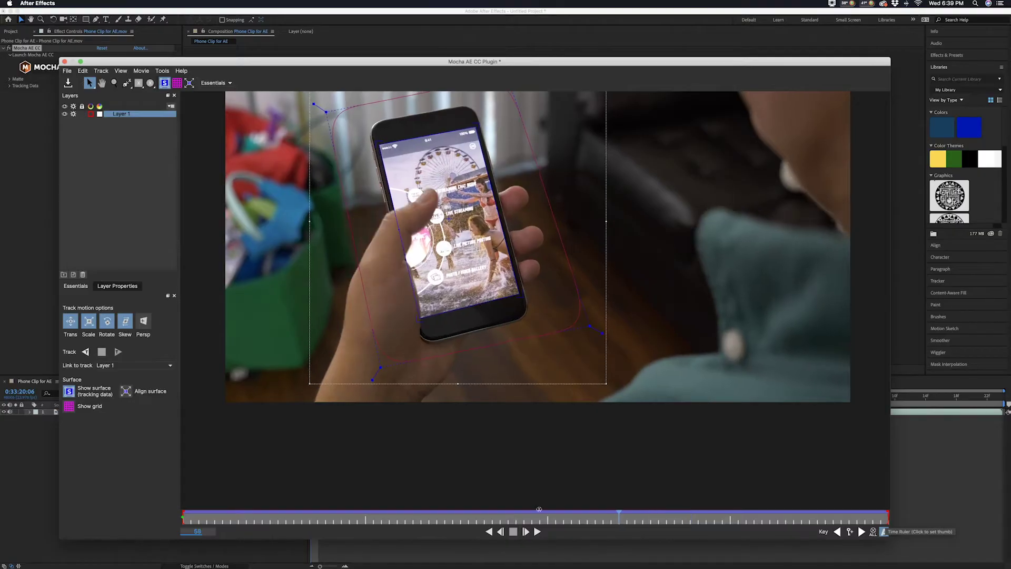
drag(540, 509, 186, 501)
key(super+s)
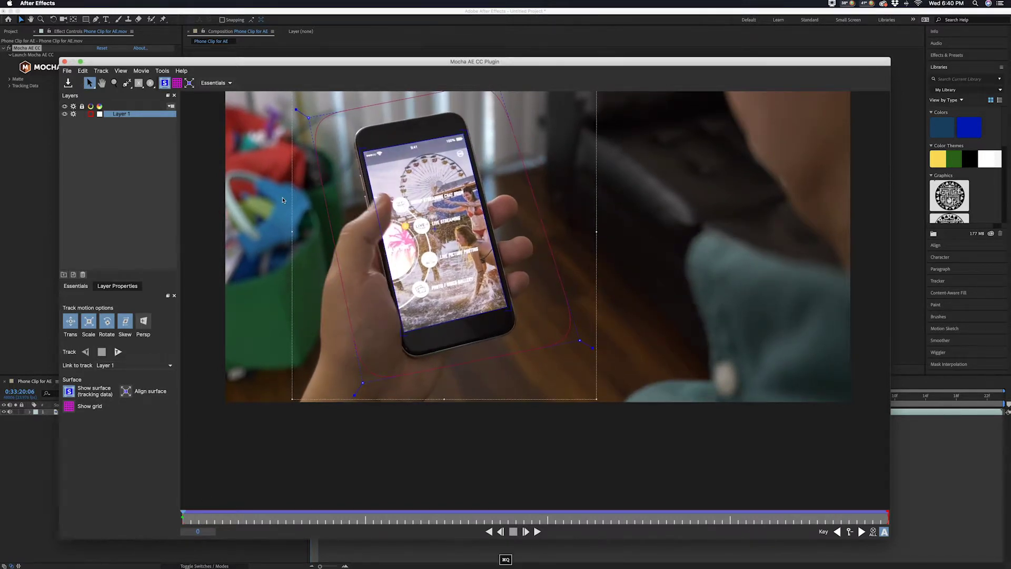
key(super+q)
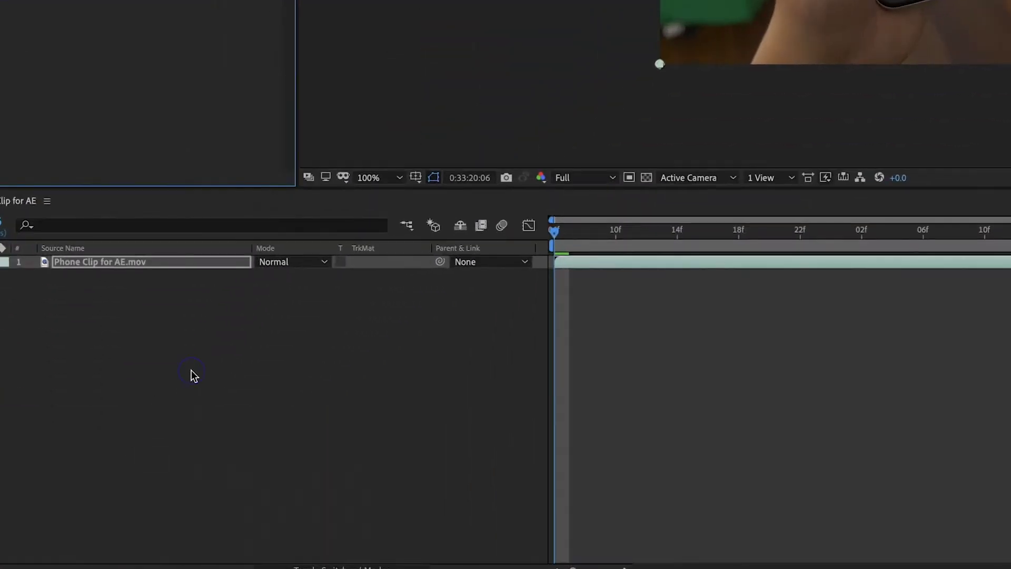
Create a 1920 x 1080 px solid layer in red (FF0000) above the phone clip.
right_click(128, 468)
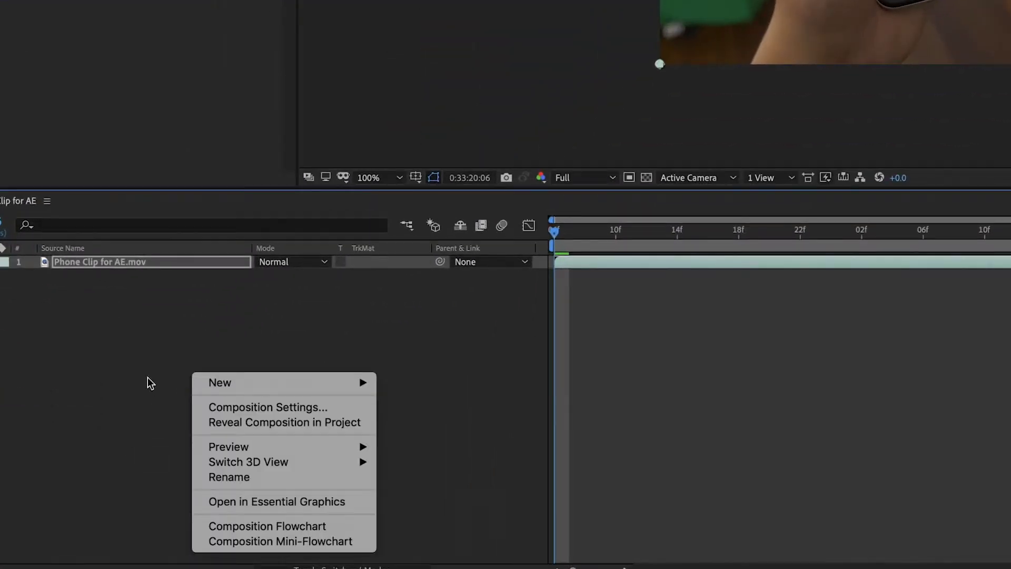
mouse_move(238, 383)
click(411, 423)
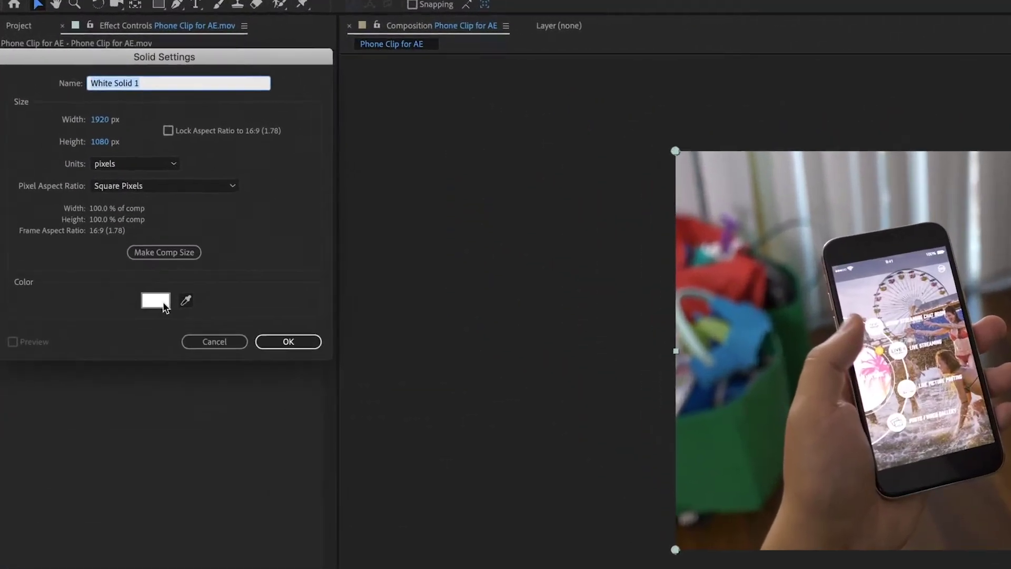
click(86, 180)
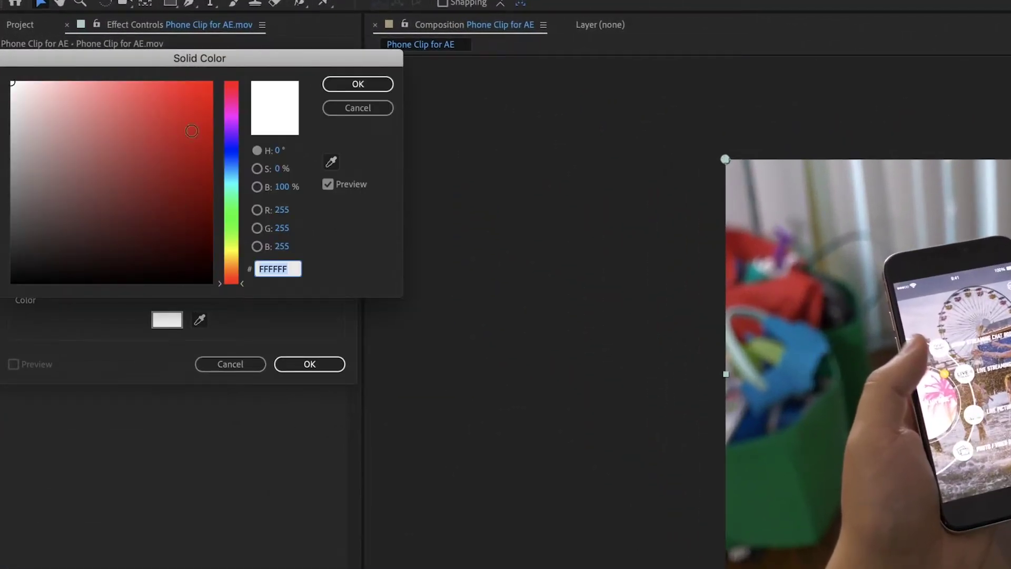
text(FF0000)
click(357, 83)
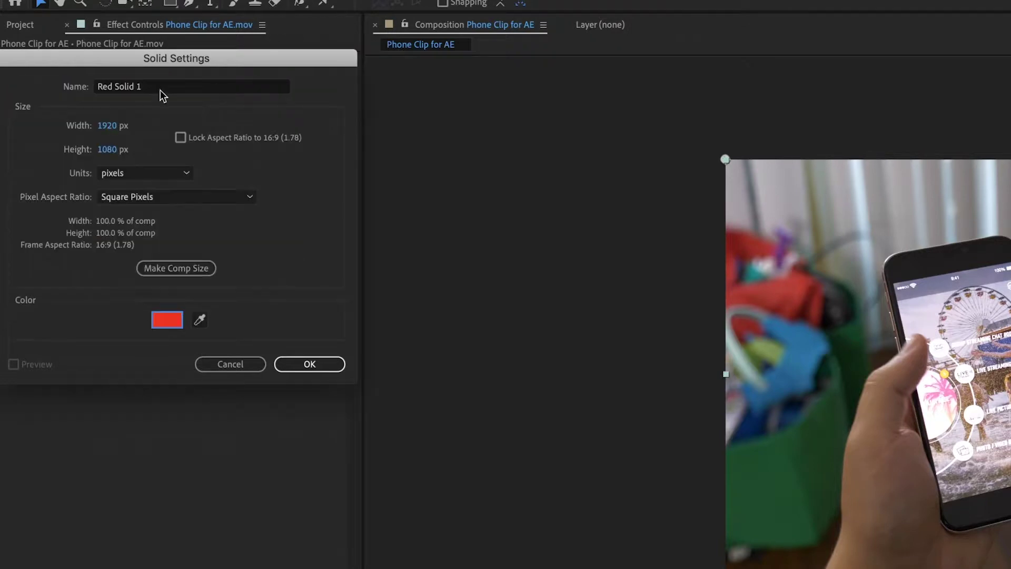
click(310, 363)
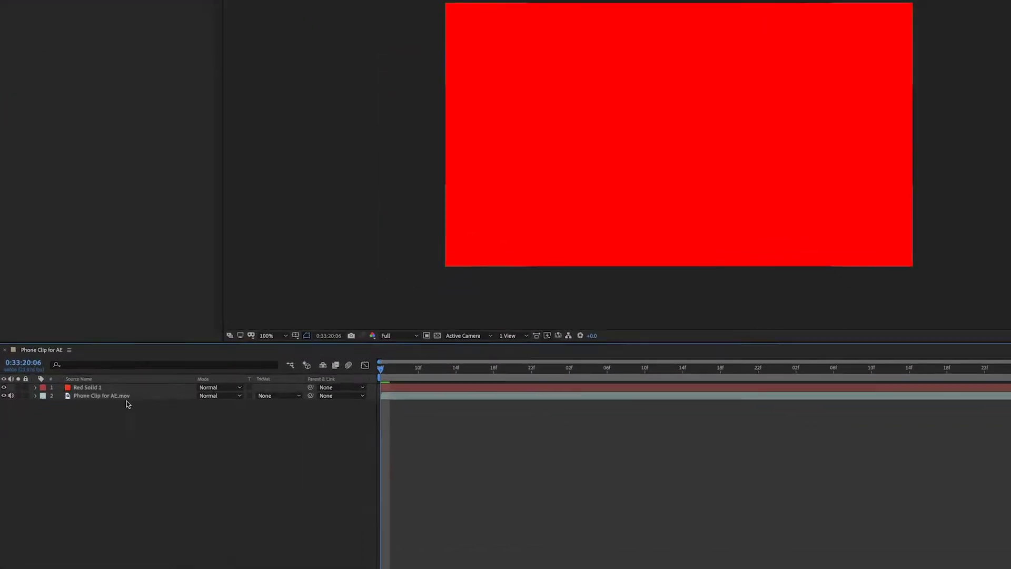
Create track data from Mocha's Layer 1 in the phone clip's Mocha effect.
click(129, 396)
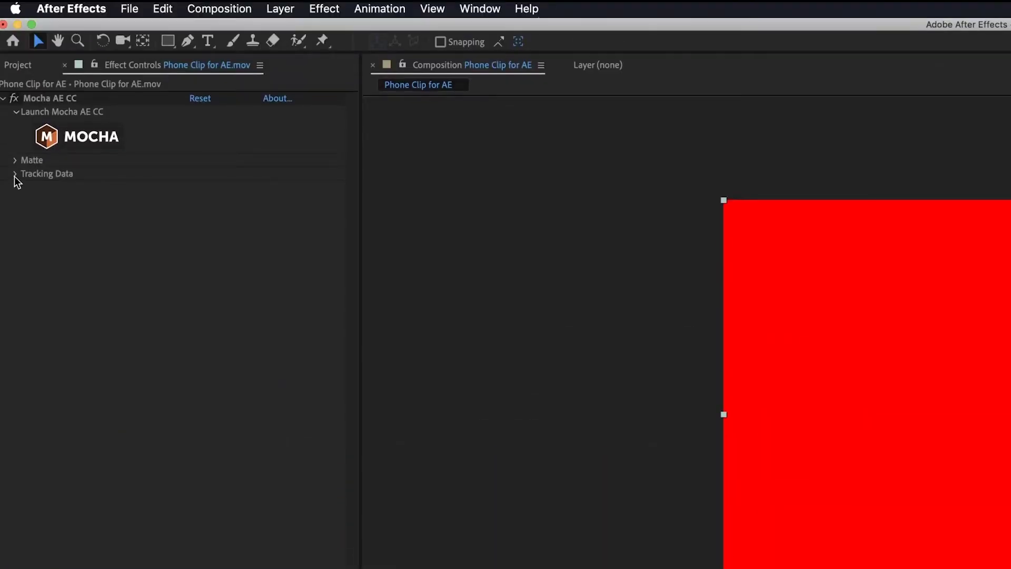
click(15, 174)
click(217, 187)
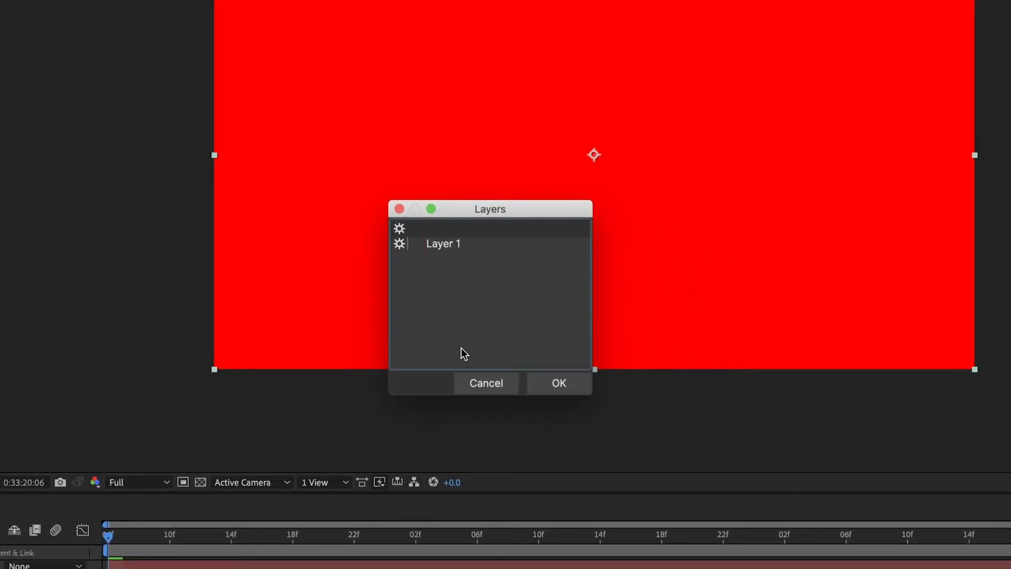
click(564, 390)
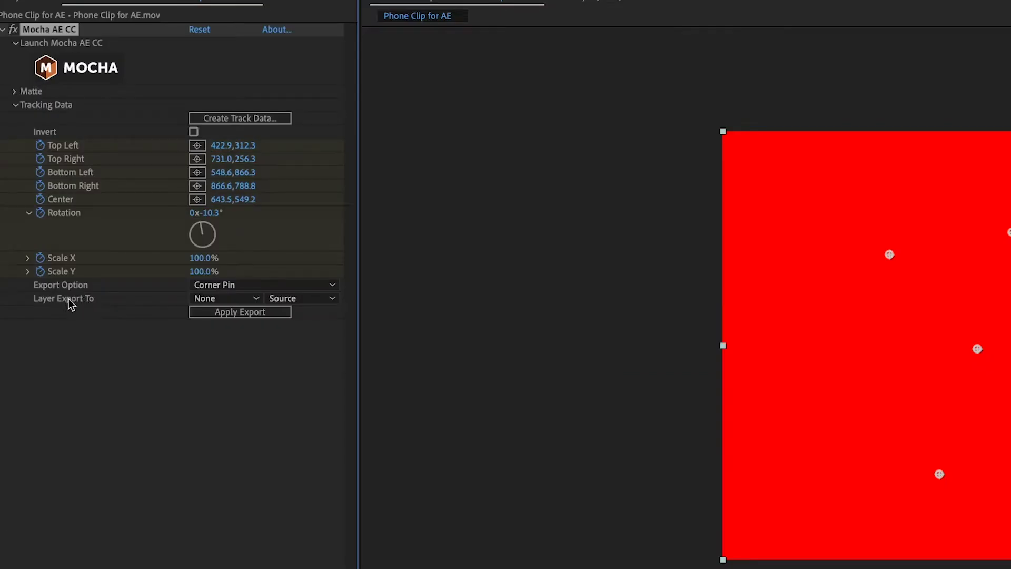
Apply the Corner Pin tracking export to the Red Solid 1 layer and check its motion across the timeline.
click(225, 299)
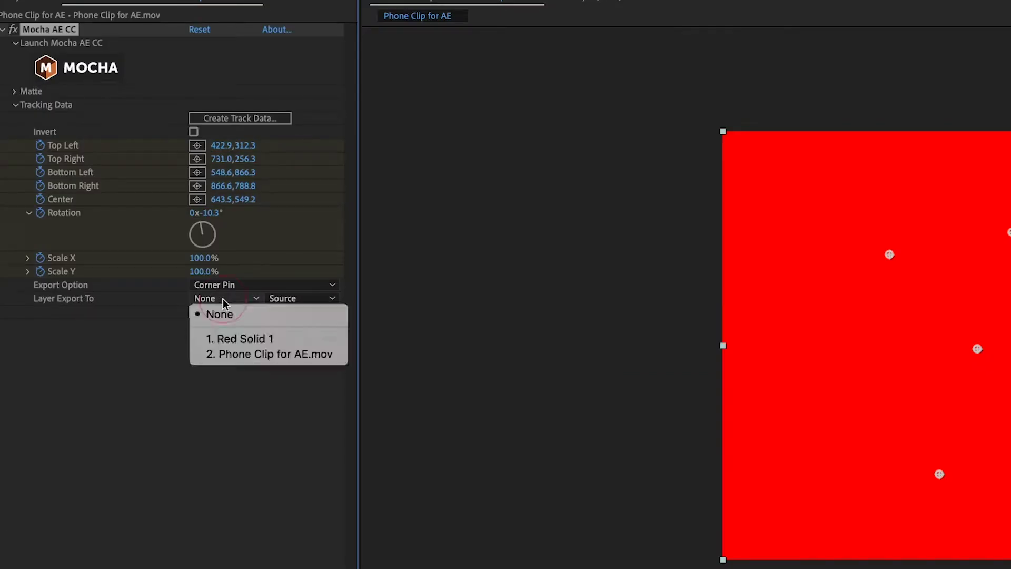
click(245, 340)
click(235, 314)
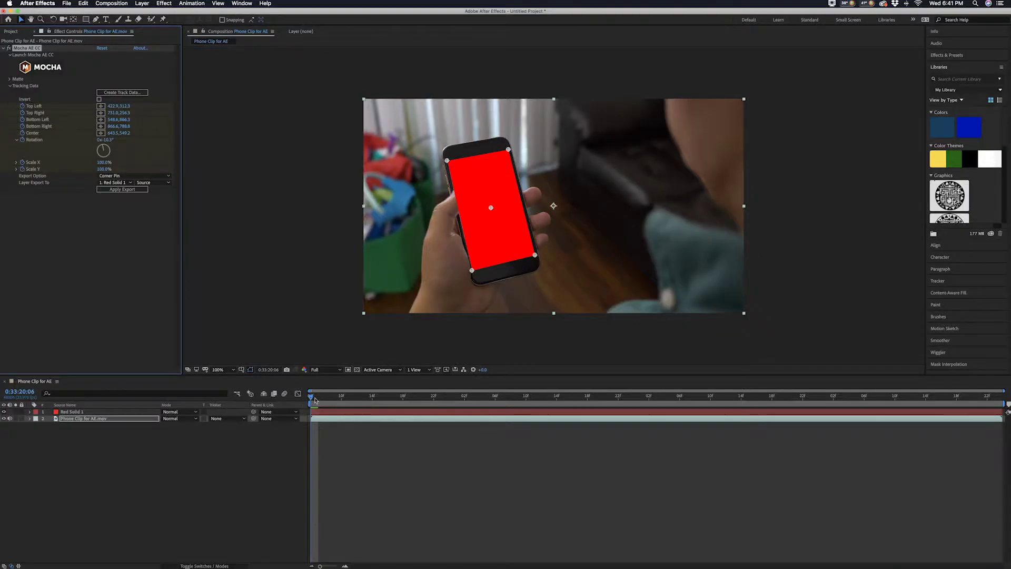
drag(315, 400, 464, 406)
key(space)
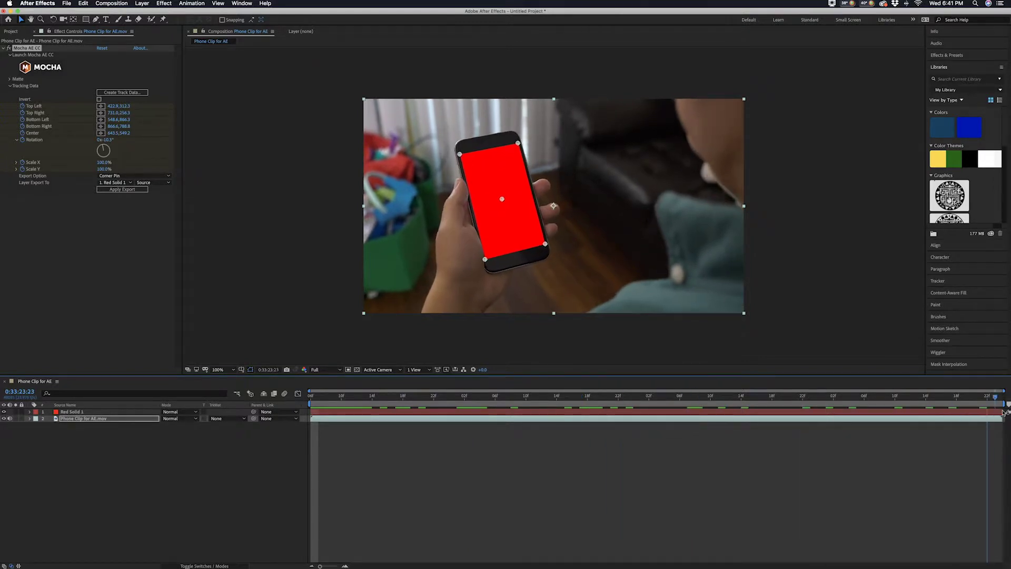
drag(611, 401, 311, 432)
click(386, 430)
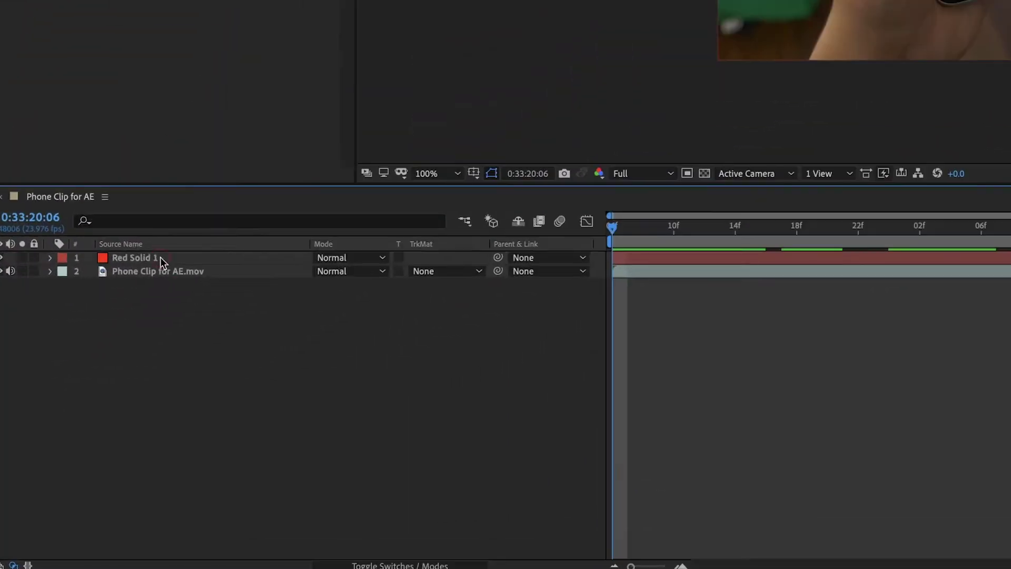
Pre-compose the Red Solid 1 layer as Screen, leaving all attributes in Phone Clip for AE and opening the new composition.
click(81, 412)
right_click(142, 259)
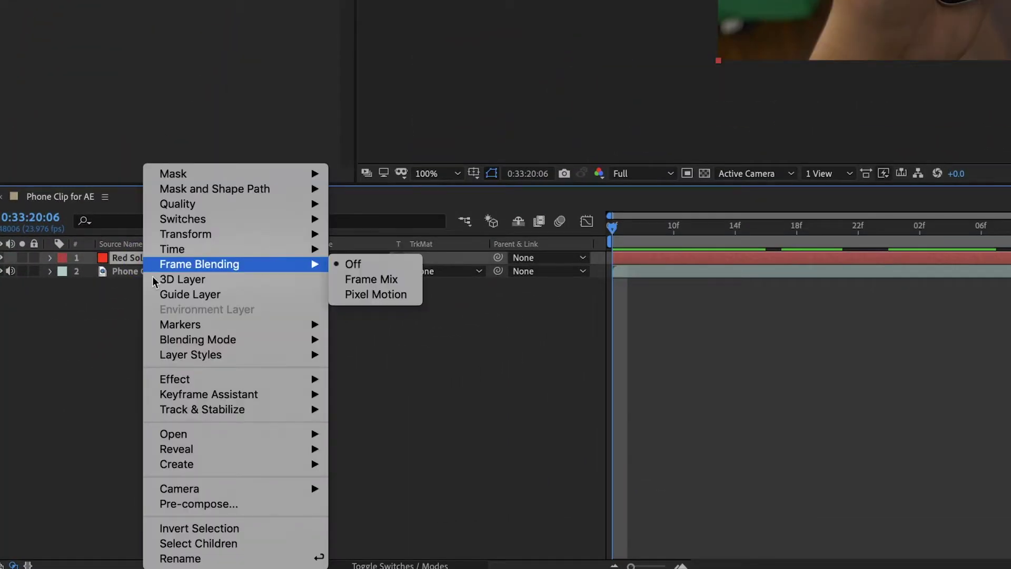
click(192, 505)
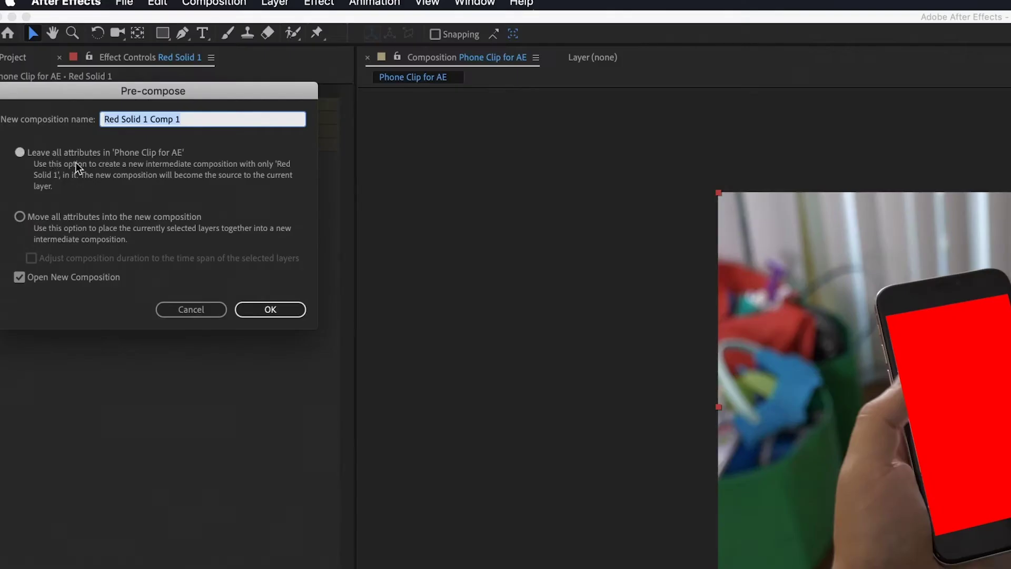
text(Screen)
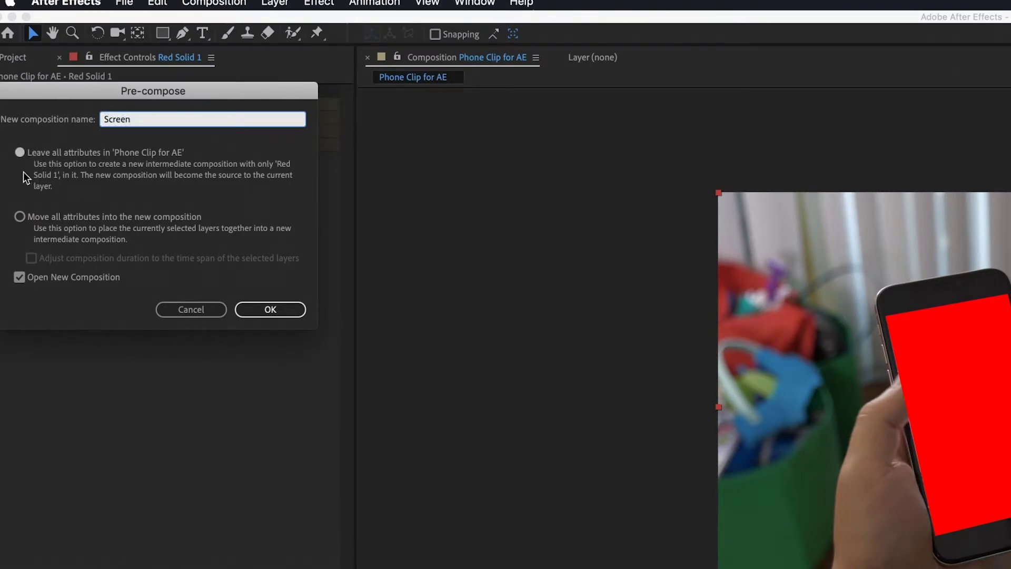
click(271, 310)
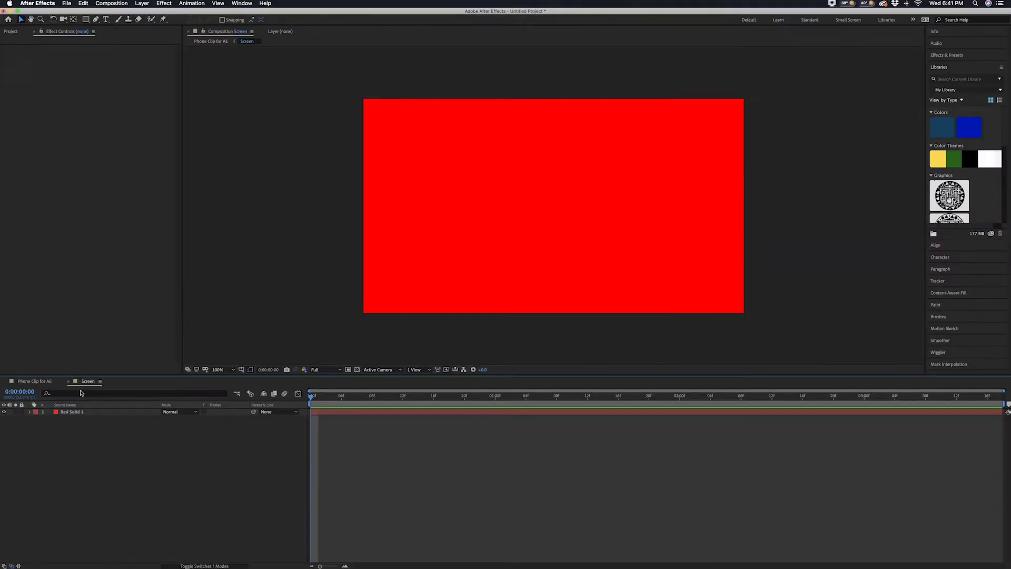
Compare the Phone Clip for AE composition with the Screen composition and select the Screen layer in the phone composition.
click(36, 385)
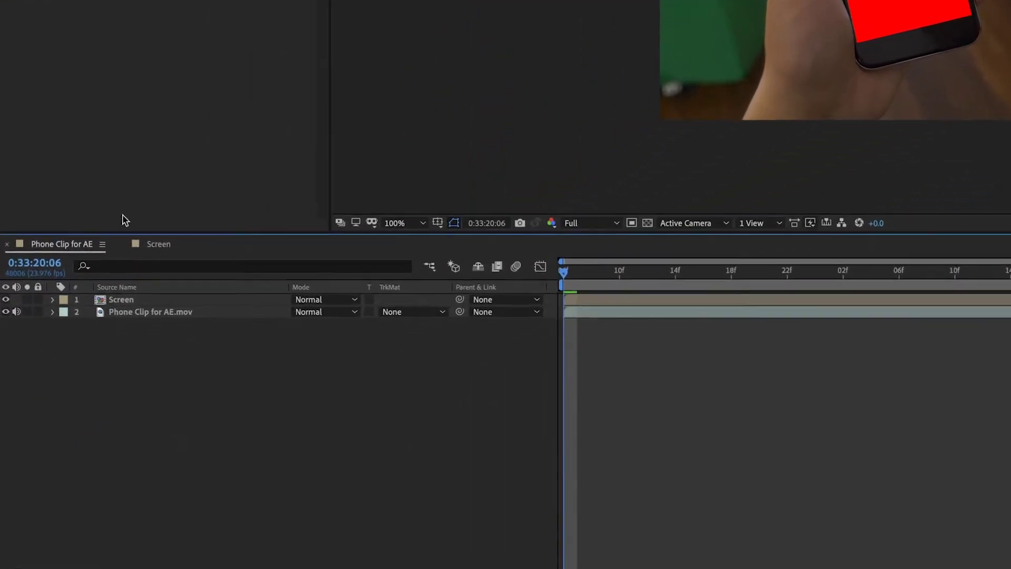
click(164, 245)
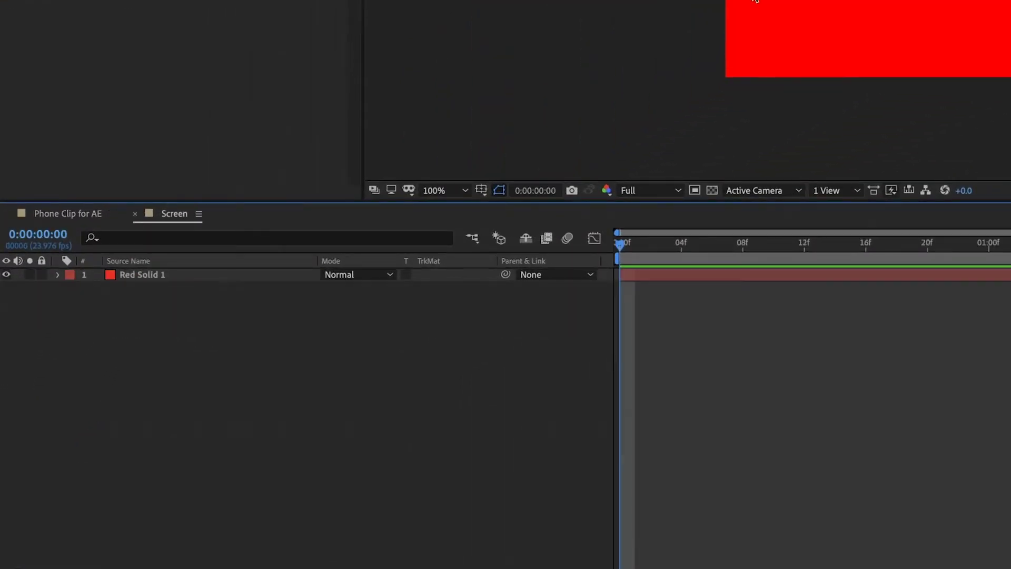
click(49, 213)
click(151, 276)
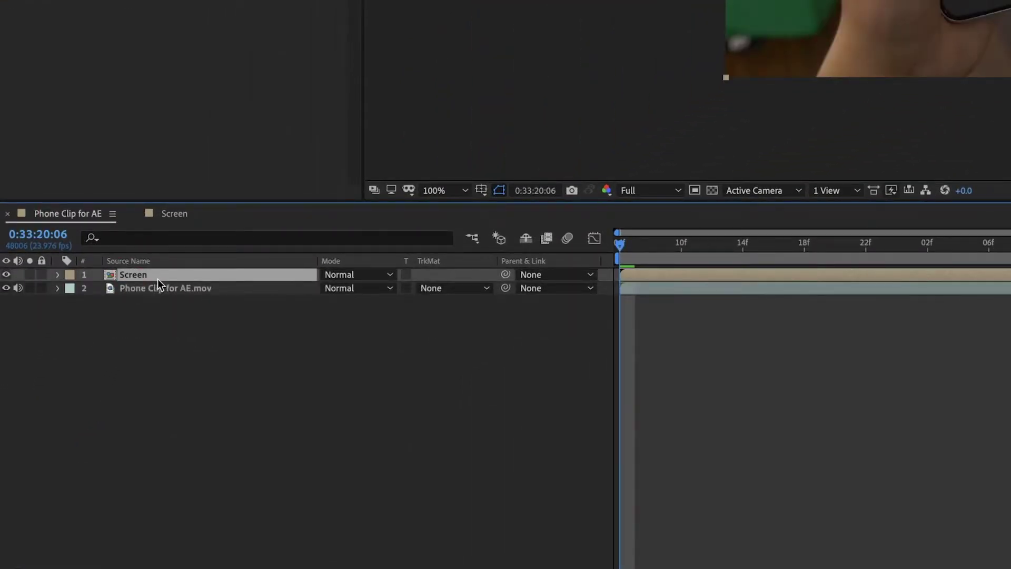
Add the IMG_5305.JPG image to the Screen composition above the Red Solid 1 layer.
click(172, 219)
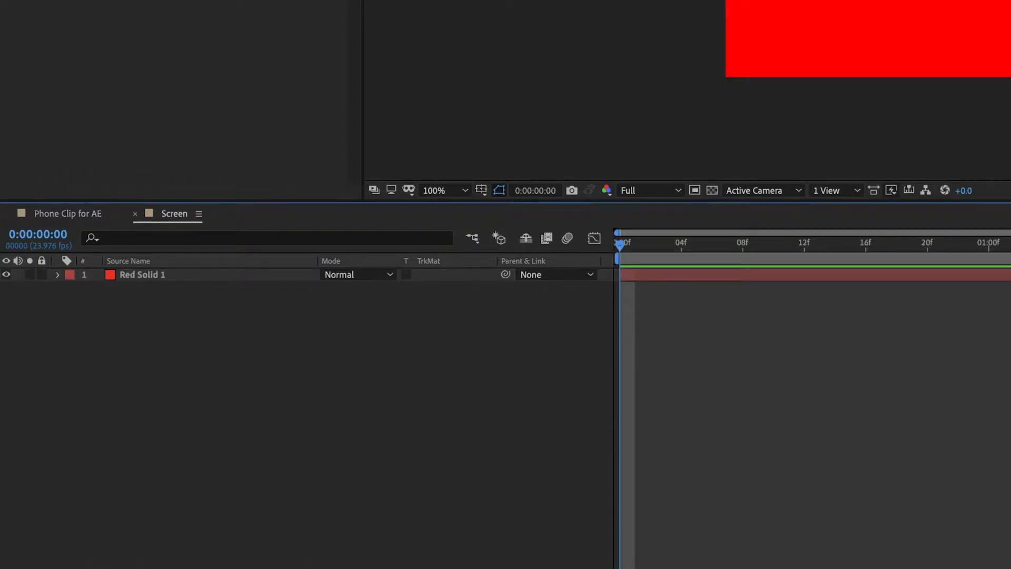
drag(46, 198, 136, 568)
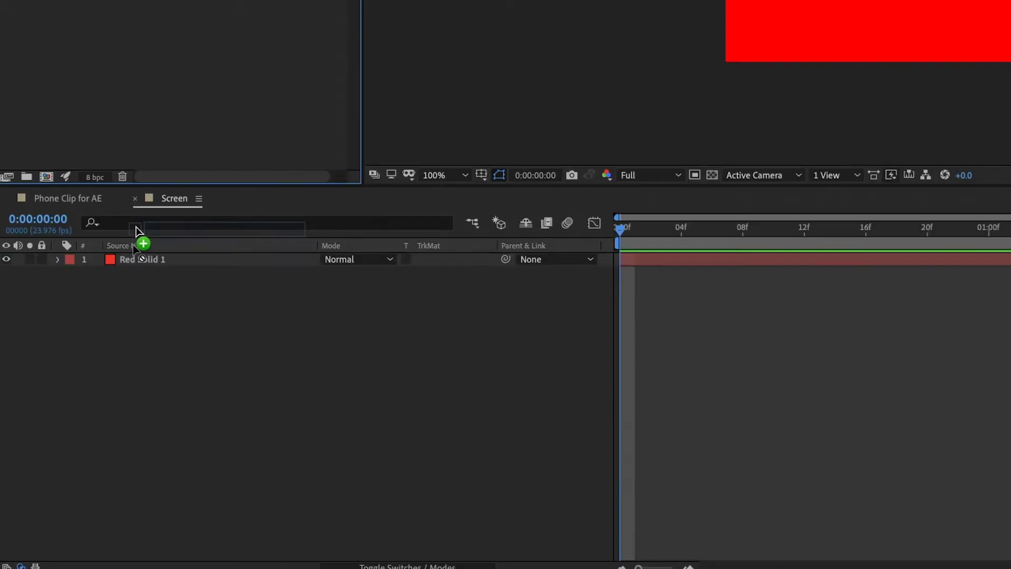
drag(135, 227, 128, 257)
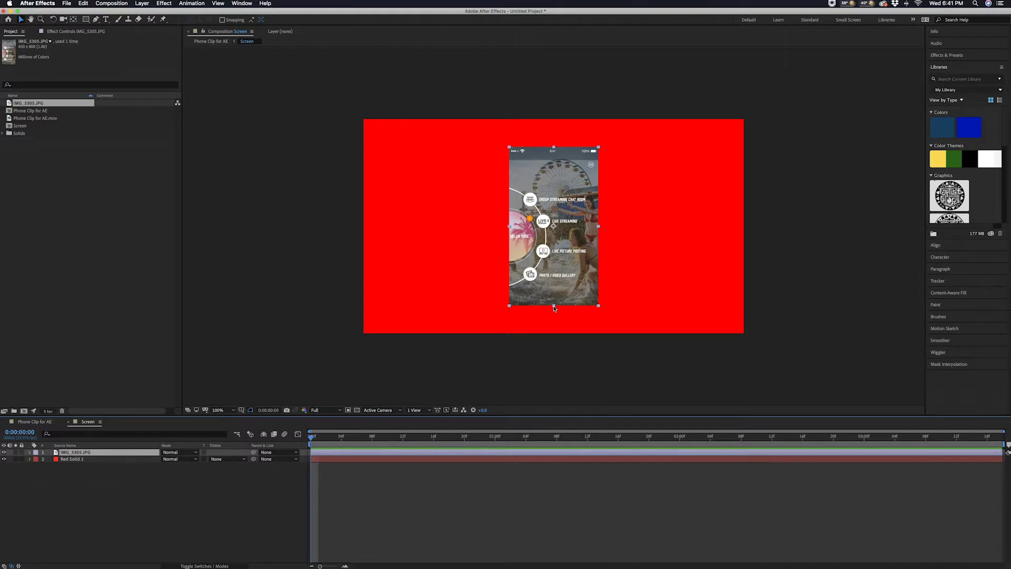
Stretch IMG_5305.JPG to cover the whole Screen composition and play back the result in Phone Clip for AE.
drag(555, 309, 556, 338)
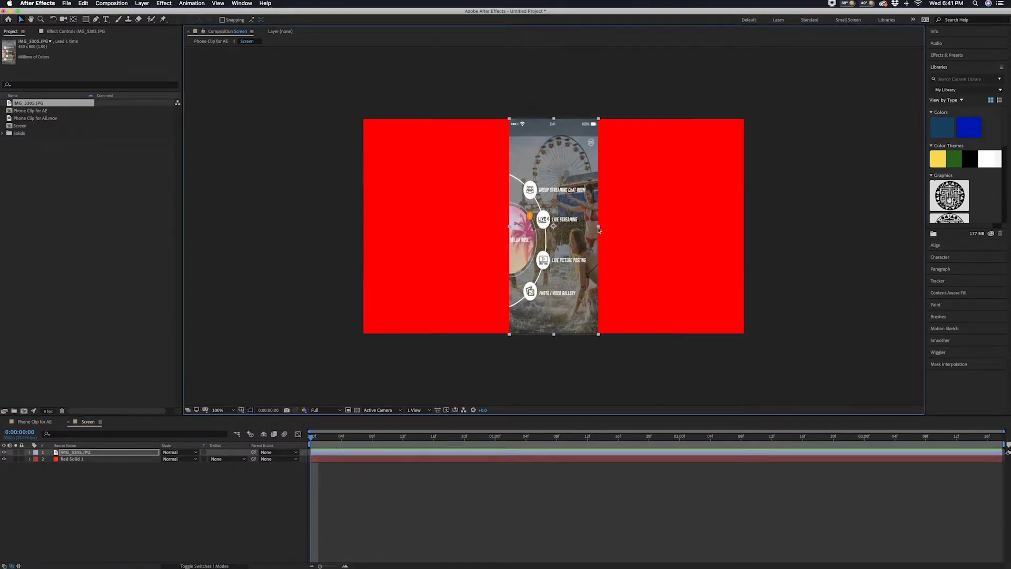
drag(599, 227, 745, 232)
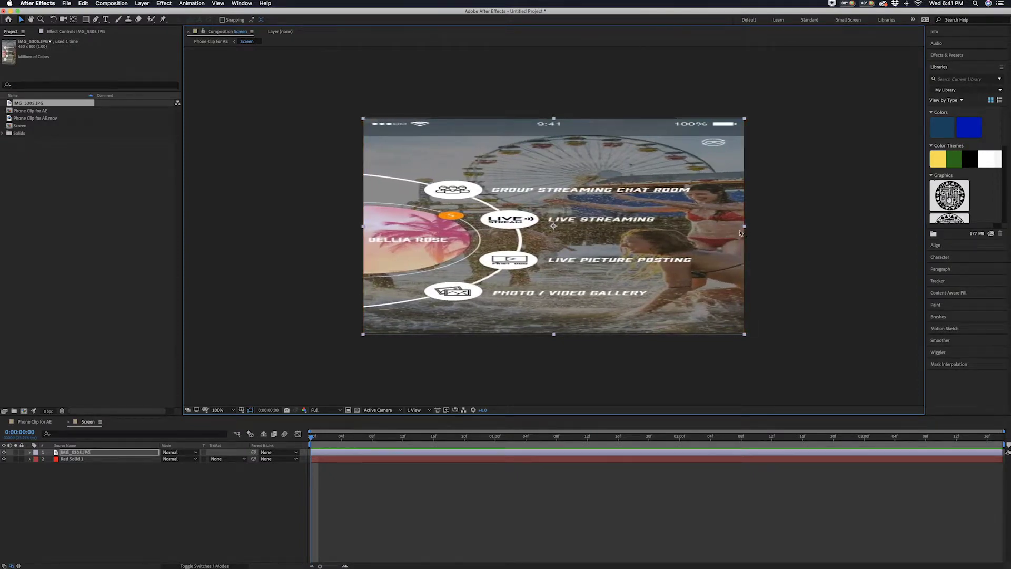
click(36, 423)
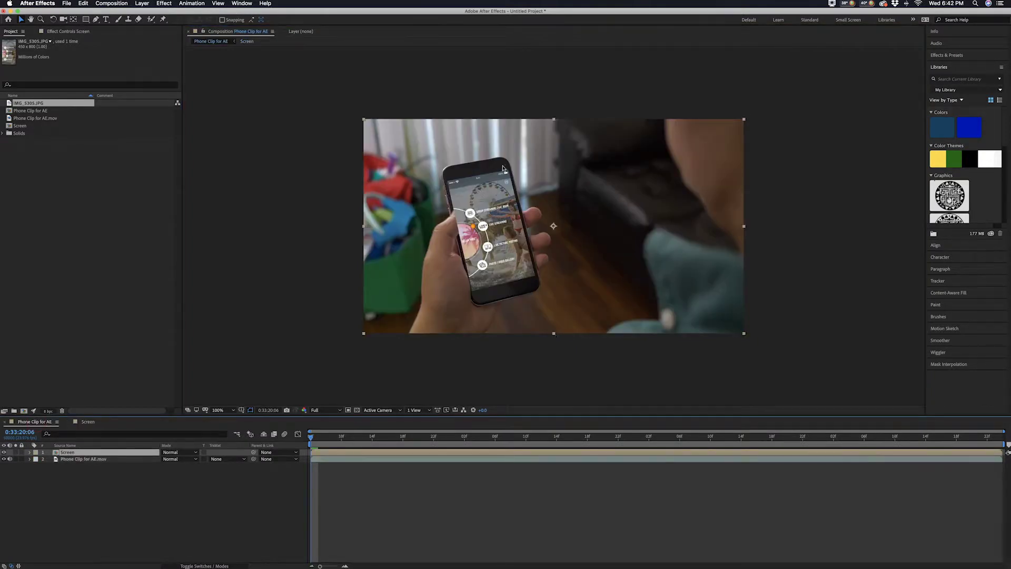
key(space)
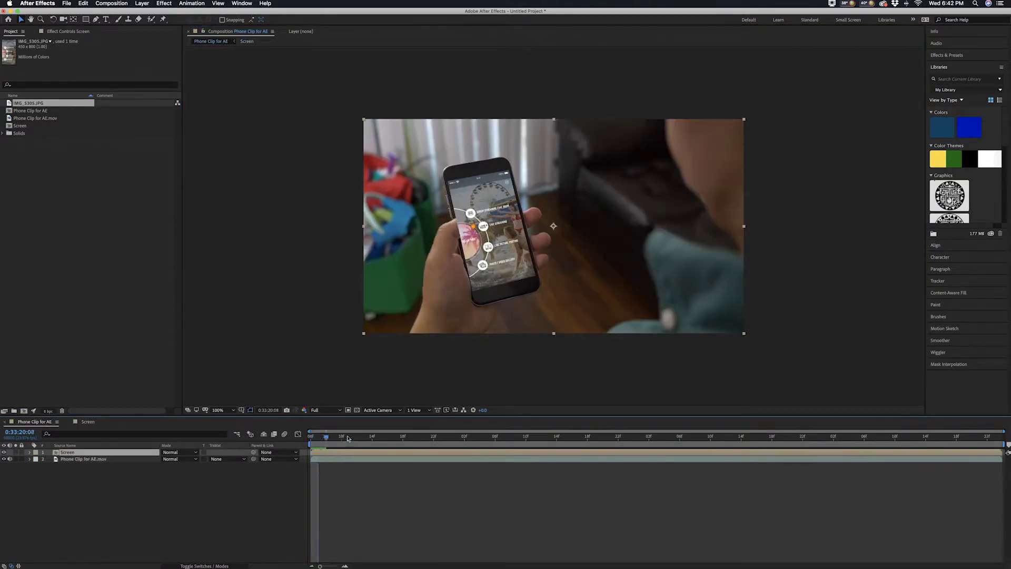
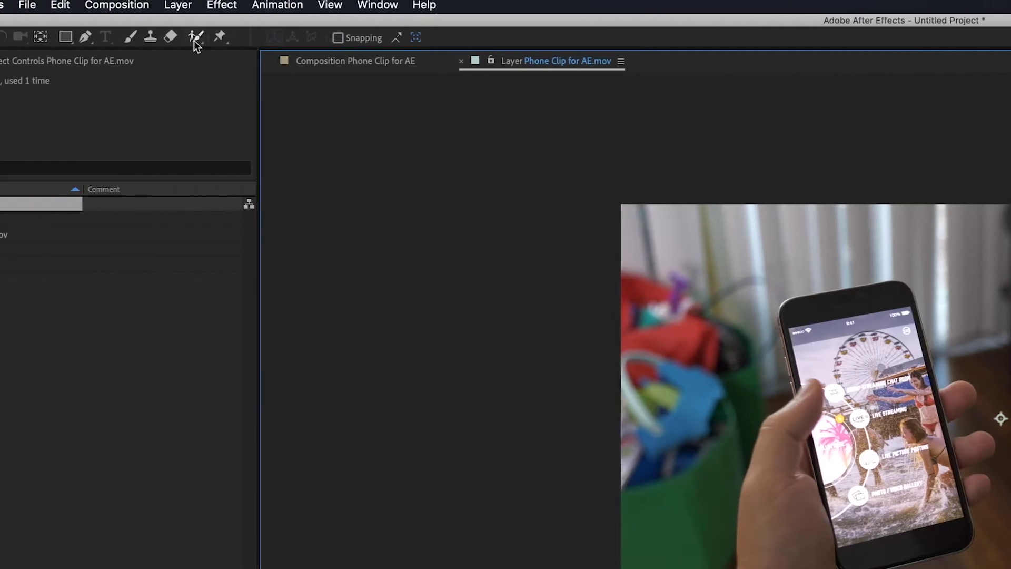
Activate the Roto Brush tool for the top Phone Clip for AE.mov layer and reduce the brush size.
click(243, 38)
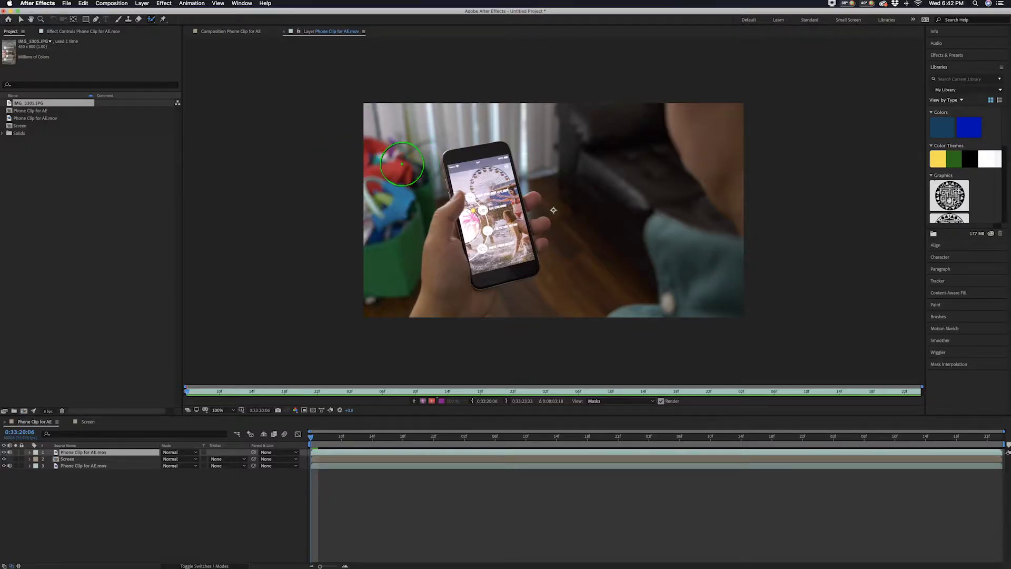
key(super)
mouse_move(403, 167)
mouse_down()
mouse_move(405, 198)
mouse_move(408, 155)
mouse_up()
Play through the clip in the layer view and examine how the thumb moves across the phone screen.
drag(317, 437, 422, 438)
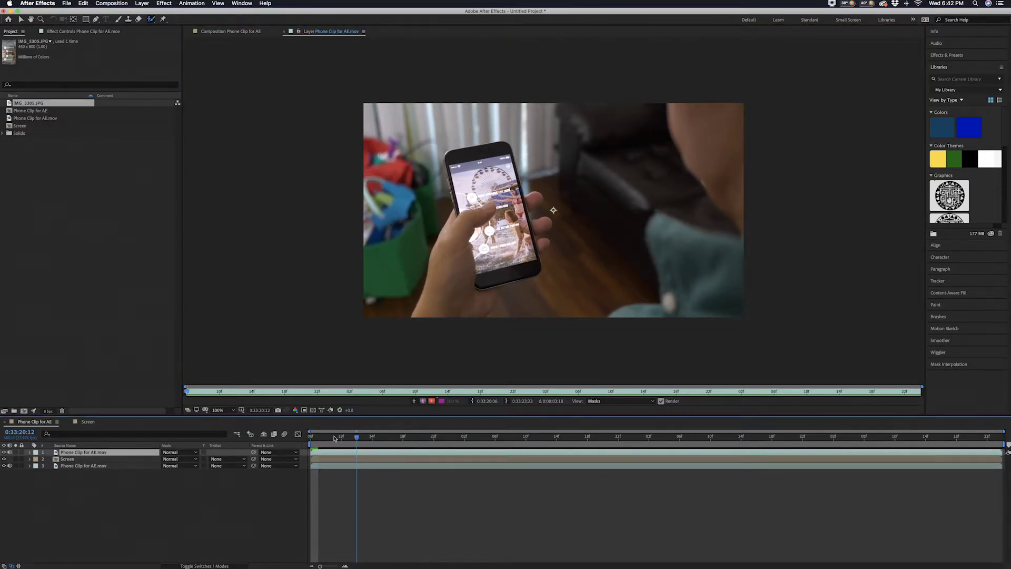
key(space)
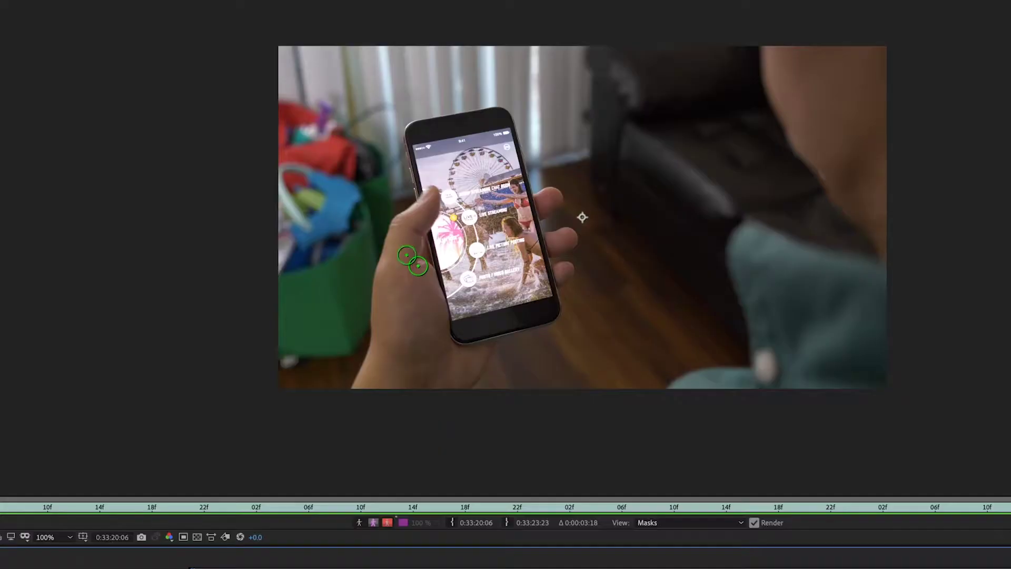
key(space)
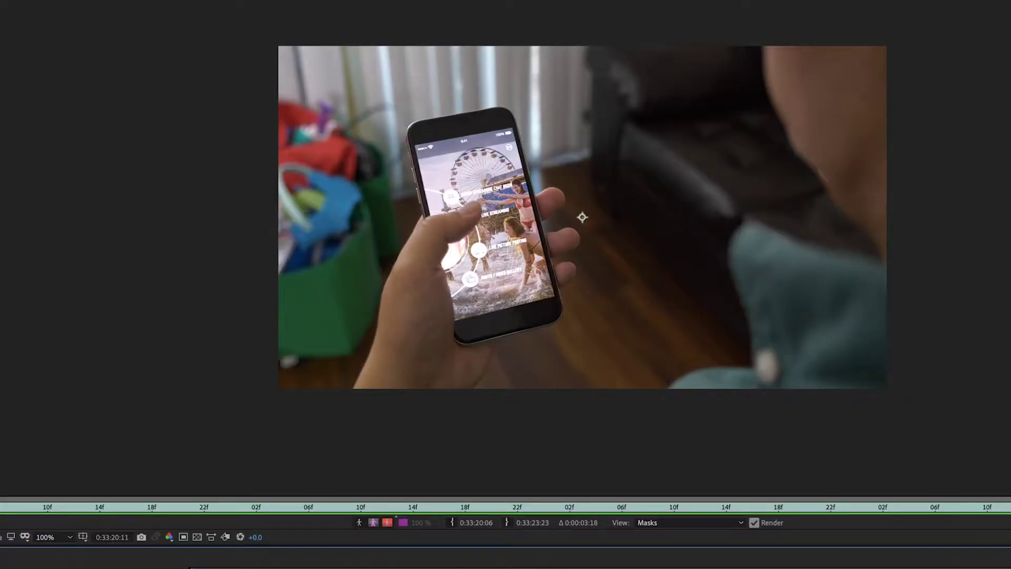
key(space)
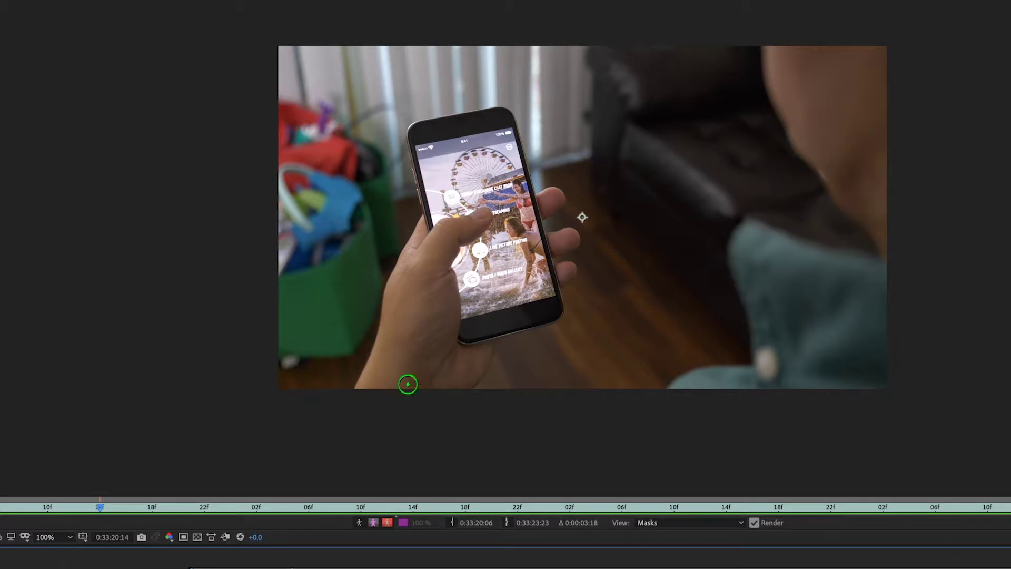
key(space)
key(space)
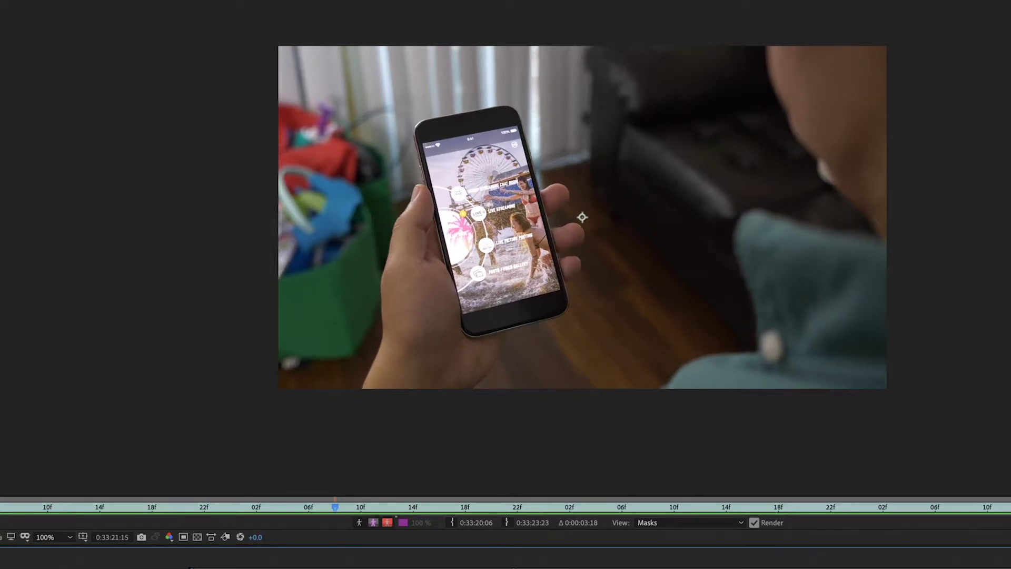
key(space)
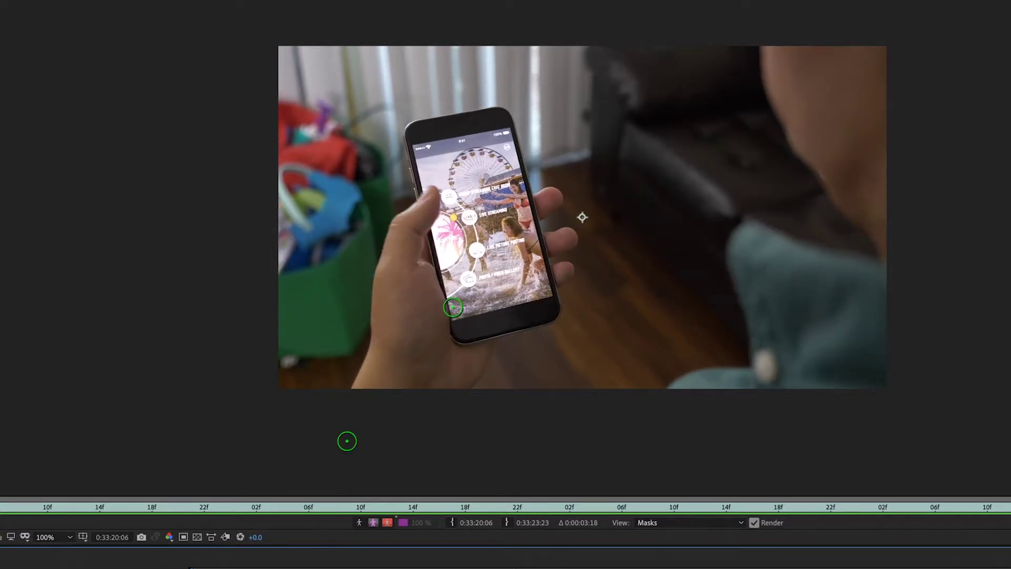
Roto Brush the hand and thumb as foreground and exclude the phone and its screen with background strokes.
drag(409, 264, 405, 335)
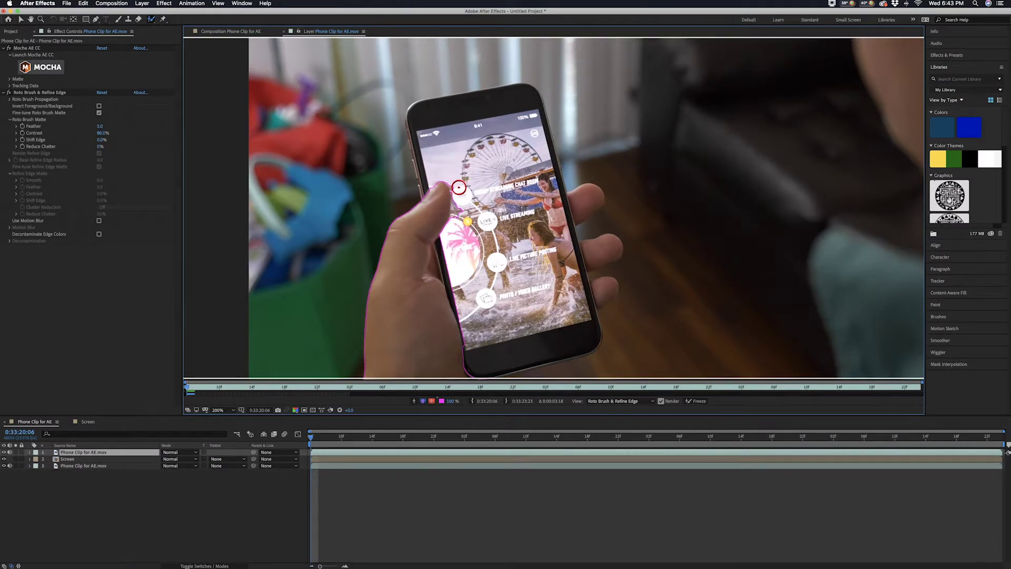
drag(459, 187, 456, 220)
drag(426, 182, 421, 194)
drag(445, 238, 465, 311)
Extend the Roto Brush span toward the end of the Phone Clip for AE.mov layer.
key(comma)
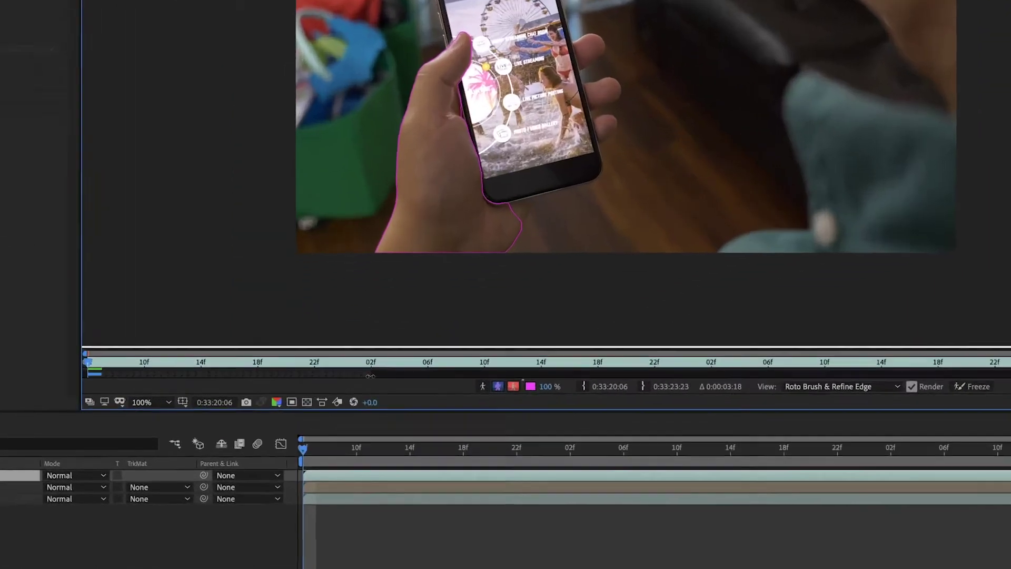
drag(348, 394, 633, 393)
drag(827, 364, 989, 364)
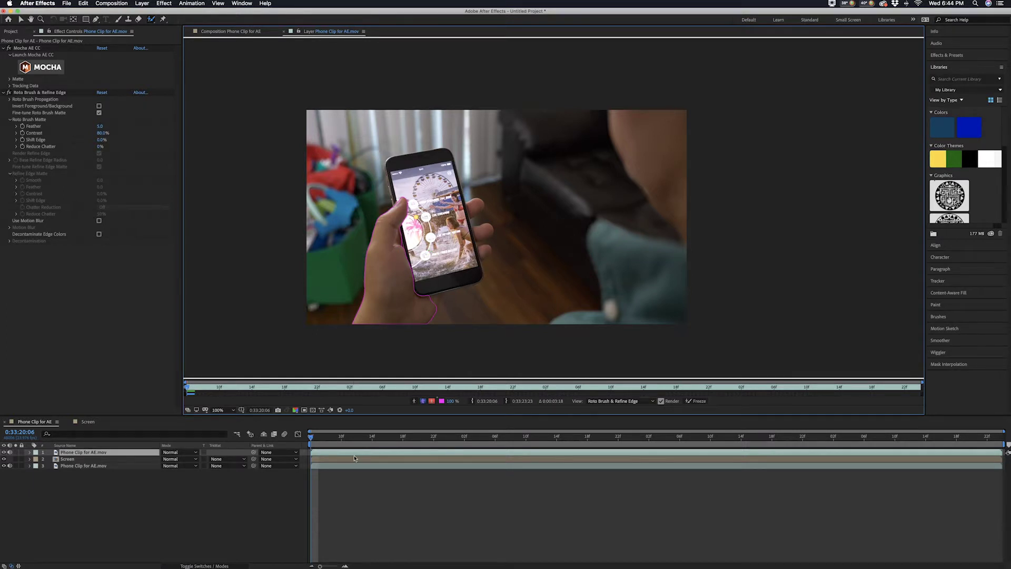
Advance to frame 0:33:20:07 and clean up the Roto Brush outline around the thumb.
key(super+Right)
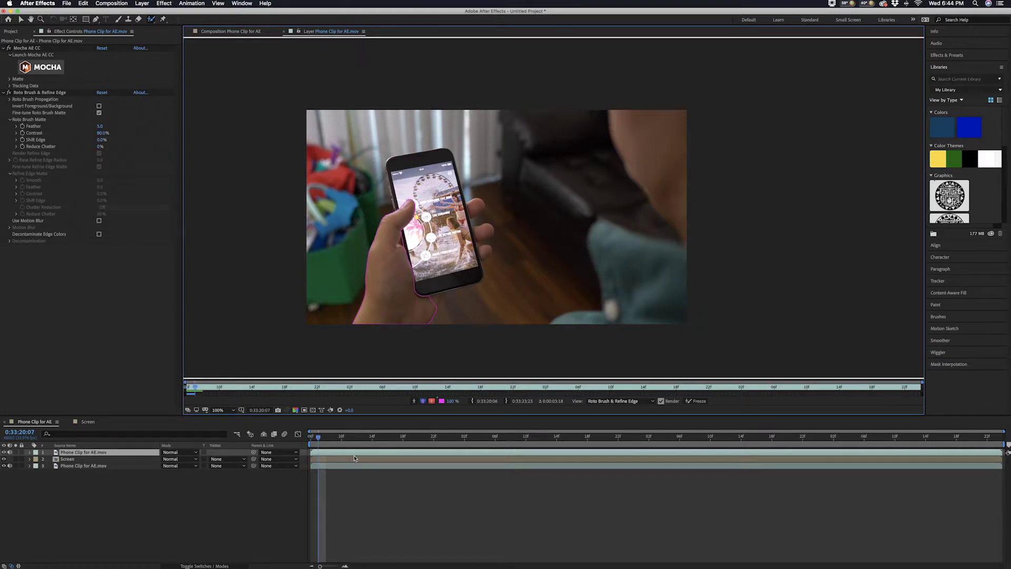
key(period)
drag(480, 289, 615, 283)
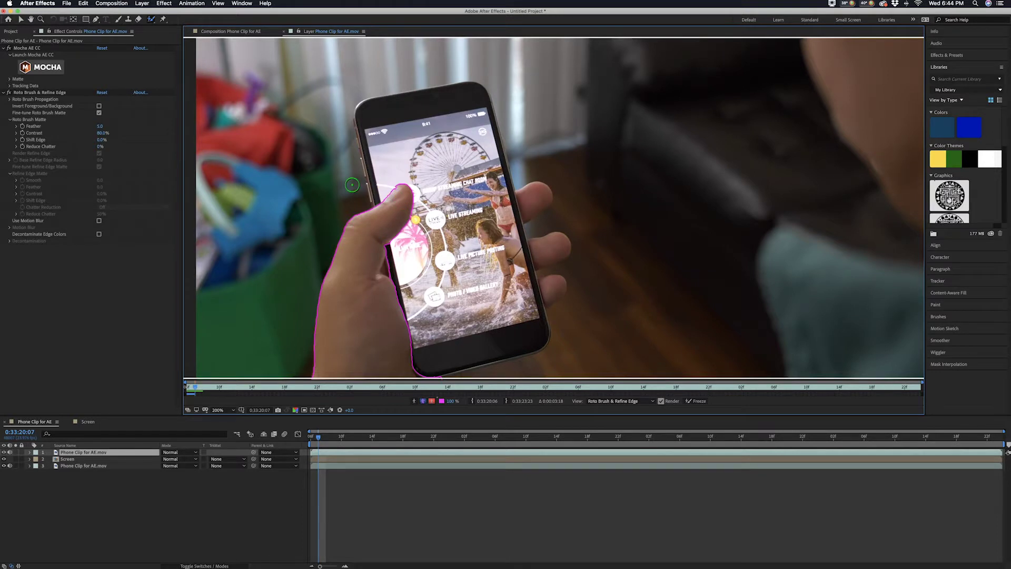
key(period)
mouse_move(326, 195)
mouse_down()
mouse_move(519, 200)
mouse_move(471, 206)
mouse_up()
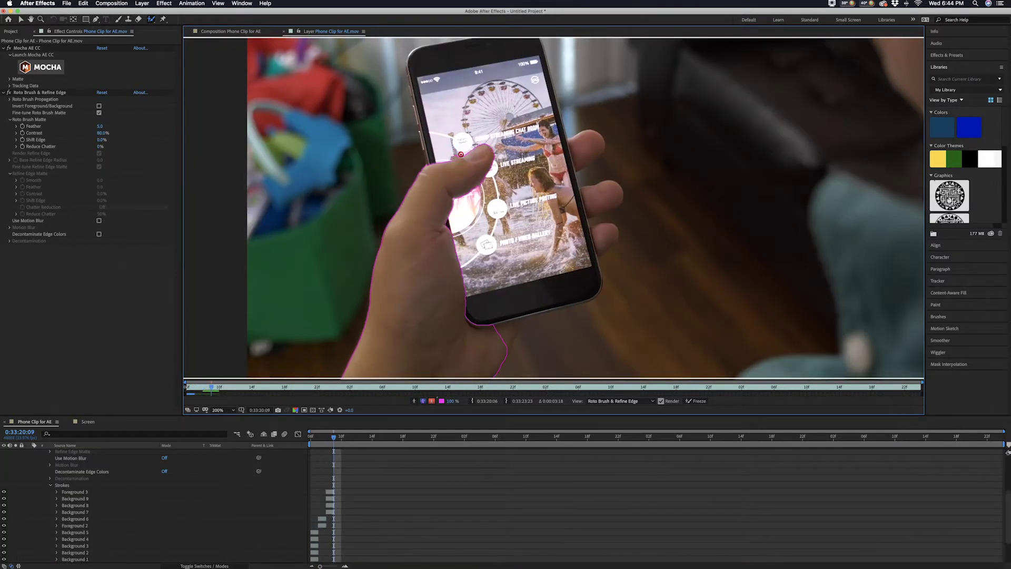
alt+click(461, 154)
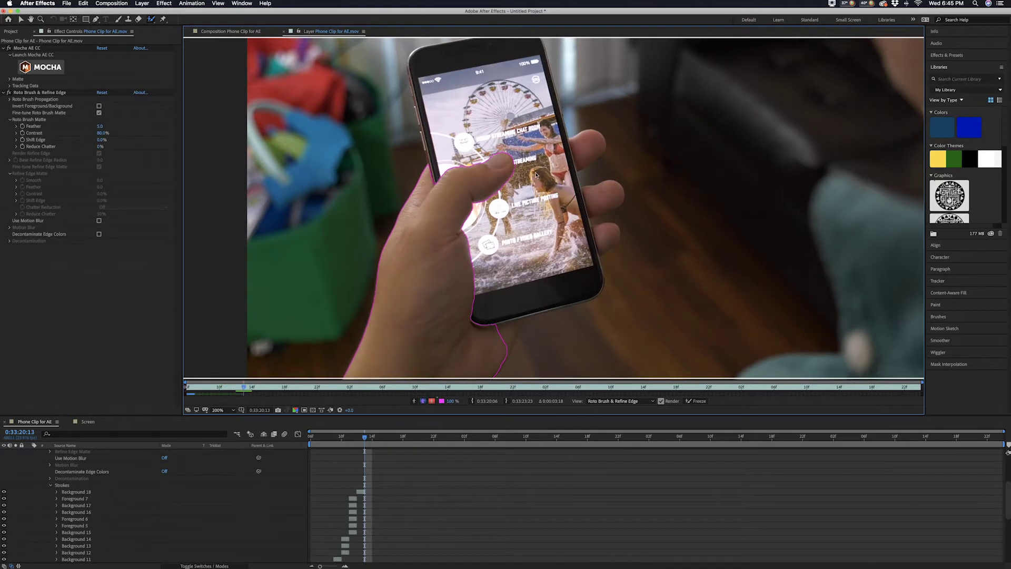
Work through the hand's Roto Brush outline frame by frame up to 0:33:20:18, and return to the first frame.
key(super+Right)
key(super+Right)
key(super+Right)
key(super+Right)
key(super+Right)
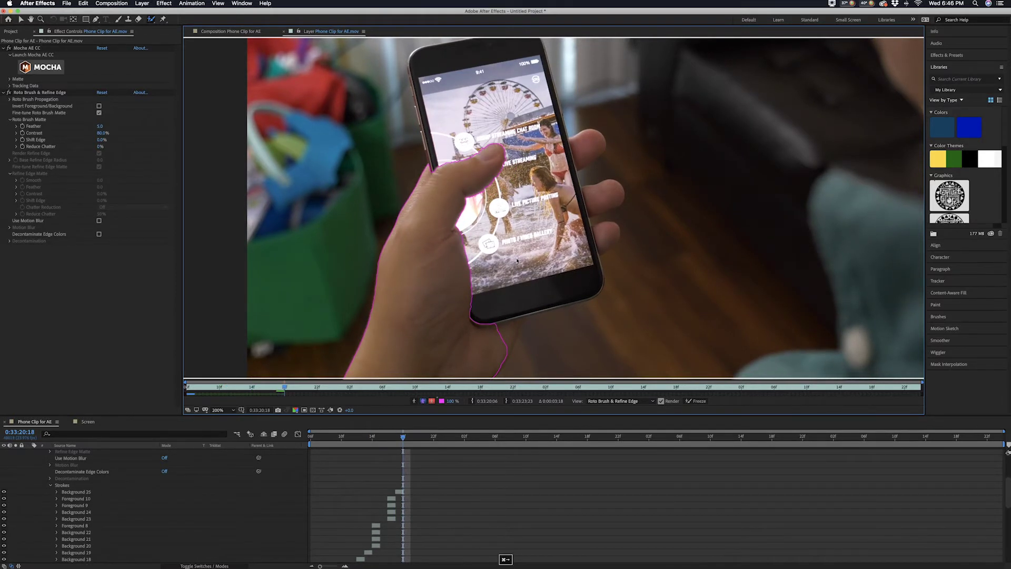
key(Home)
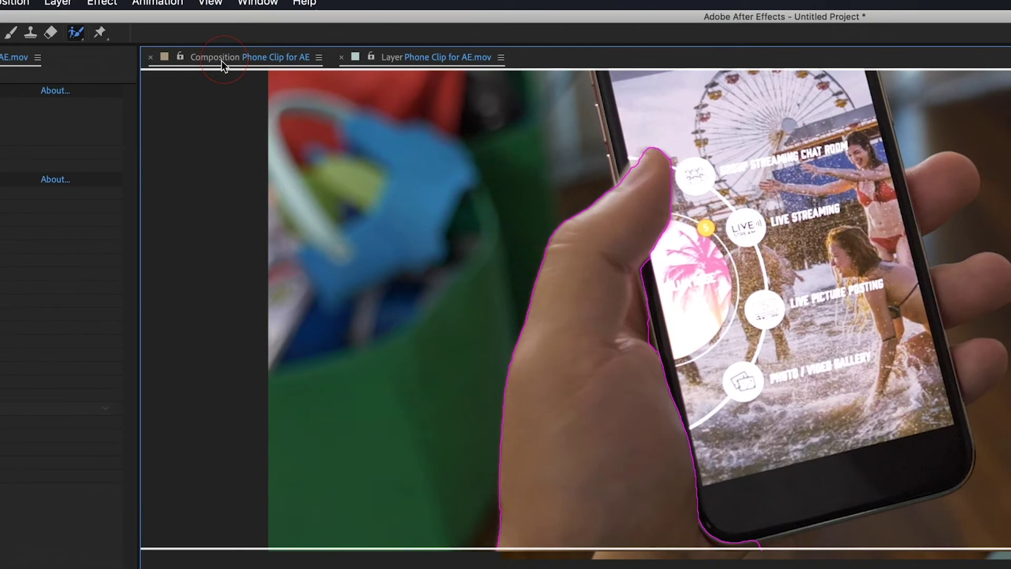
Go to 0:33:20:15 in the Phone Clip for AE composition and compare the composite with the top rotoscoped layer hidden and shown.
click(227, 35)
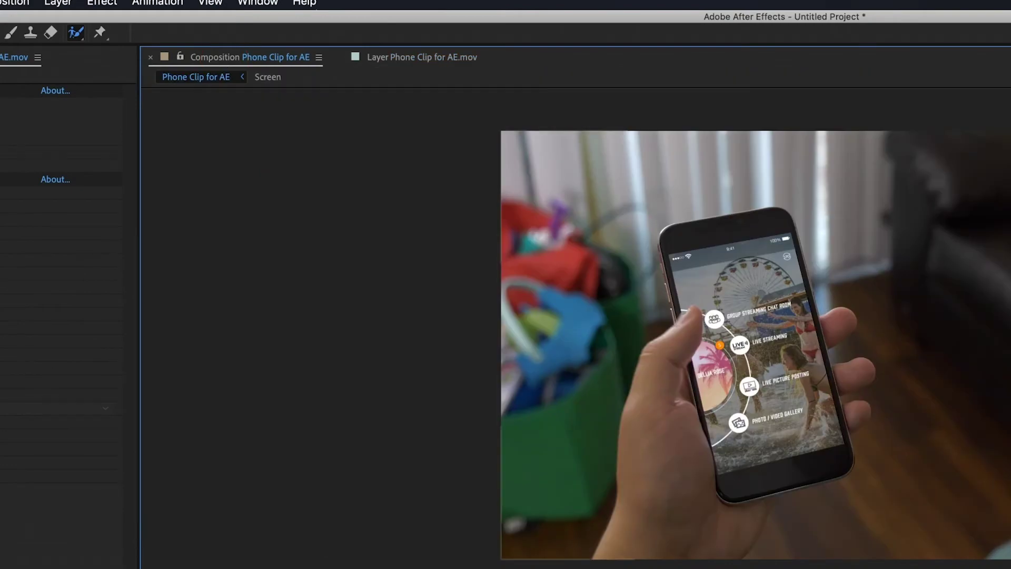
drag(315, 336, 380, 356)
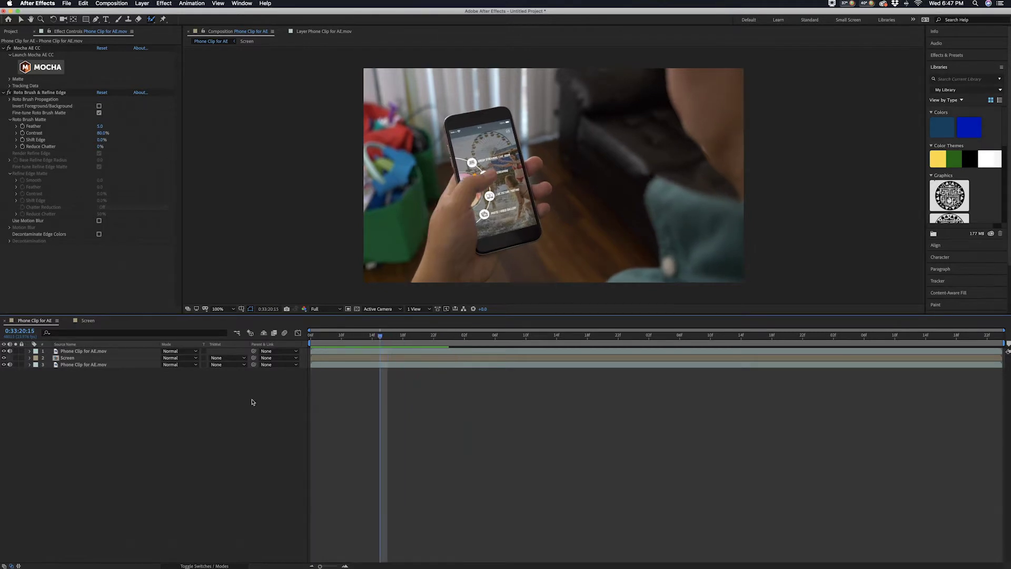
click(5, 351)
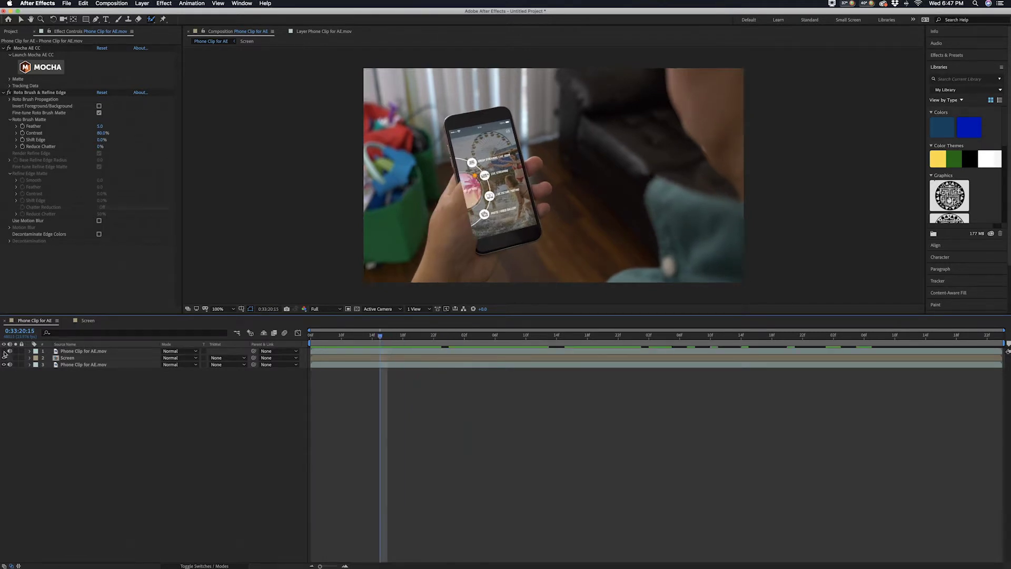
click(4, 351)
click(4, 351)
click(4, 351)
click(4, 350)
click(4, 351)
click(4, 351)
click(4, 351)
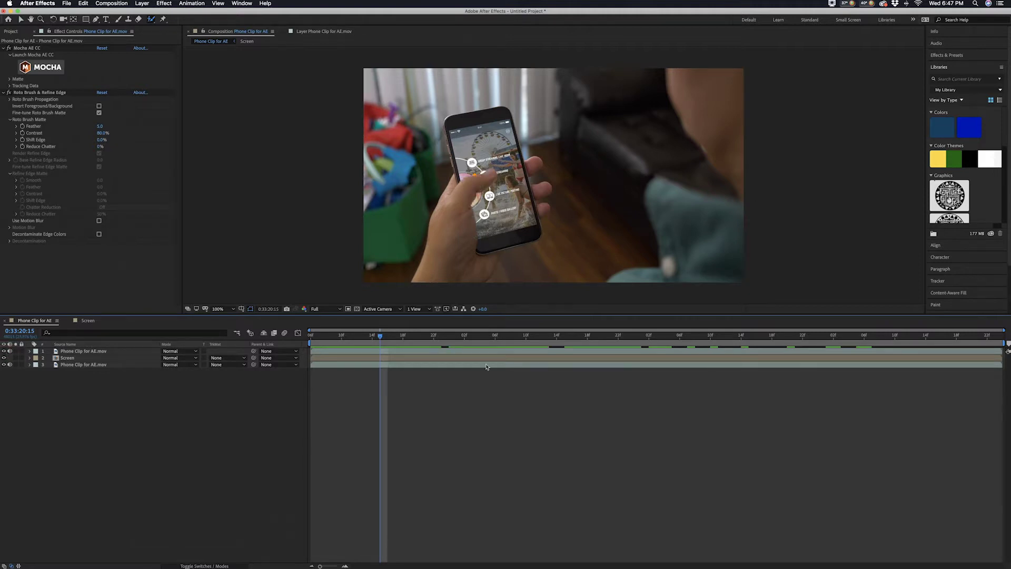
Set the Roto Brush matte's Reduce Chatter to 33%, adjust its Feather, and preview the thumb's edge.
drag(388, 335, 387, 338)
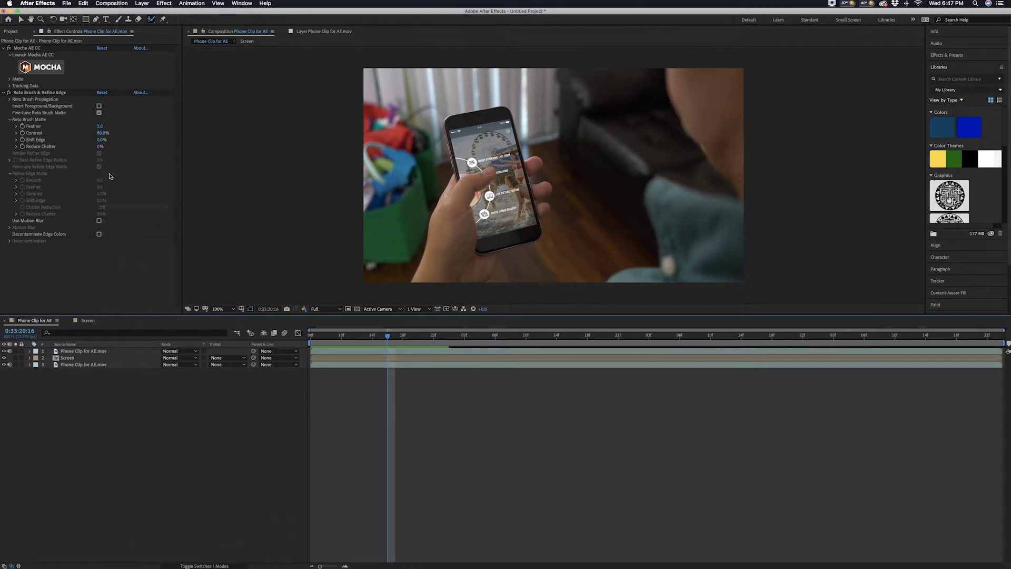
drag(231, 314, 232, 358)
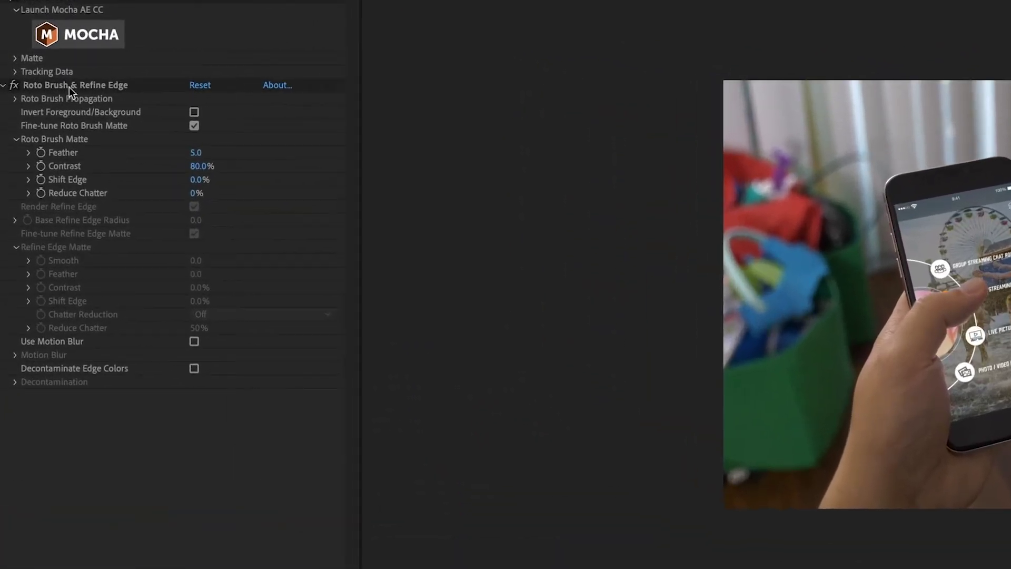
click(204, 194)
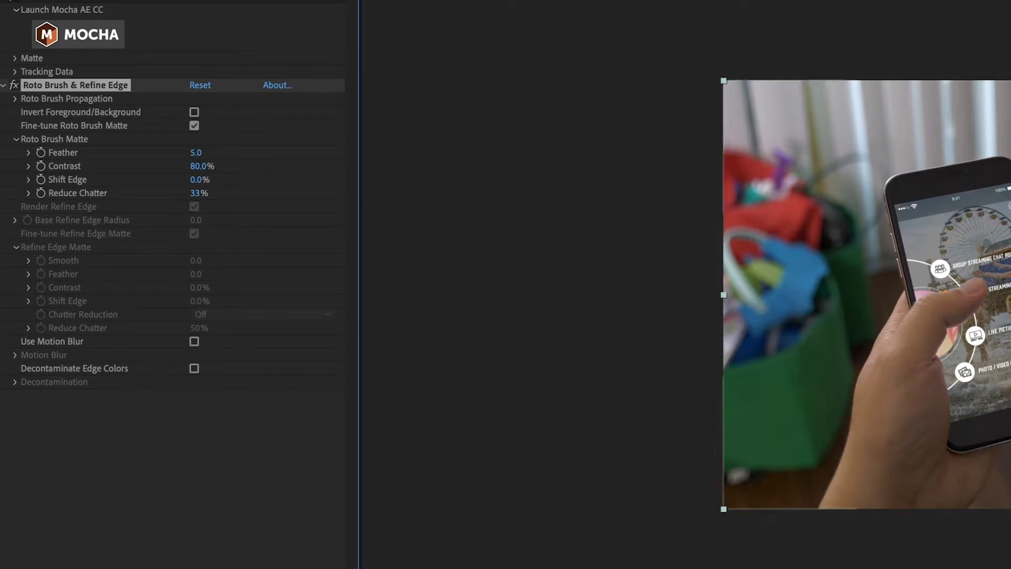
key(space)
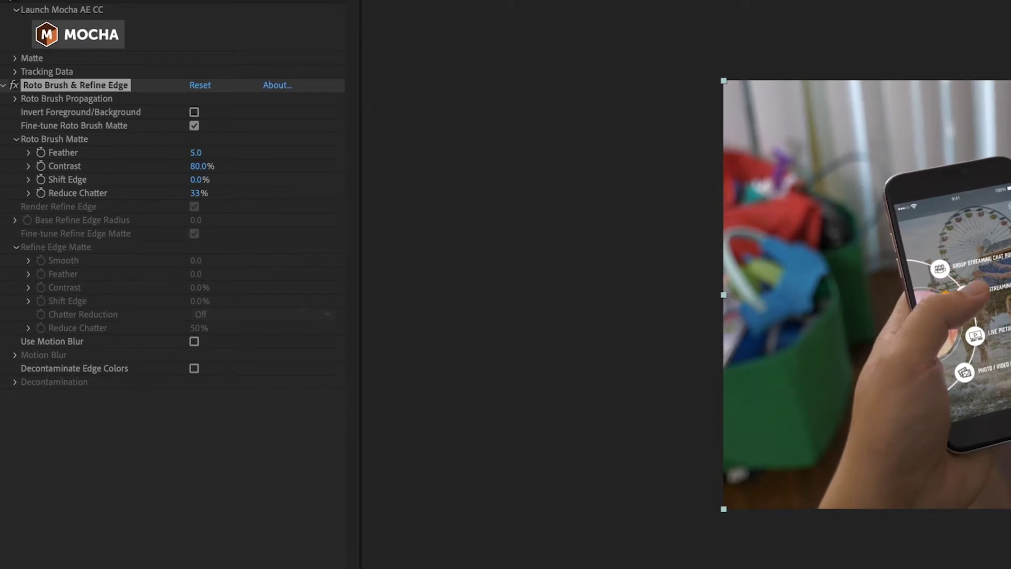
drag(196, 153, 264, 151)
key(space)
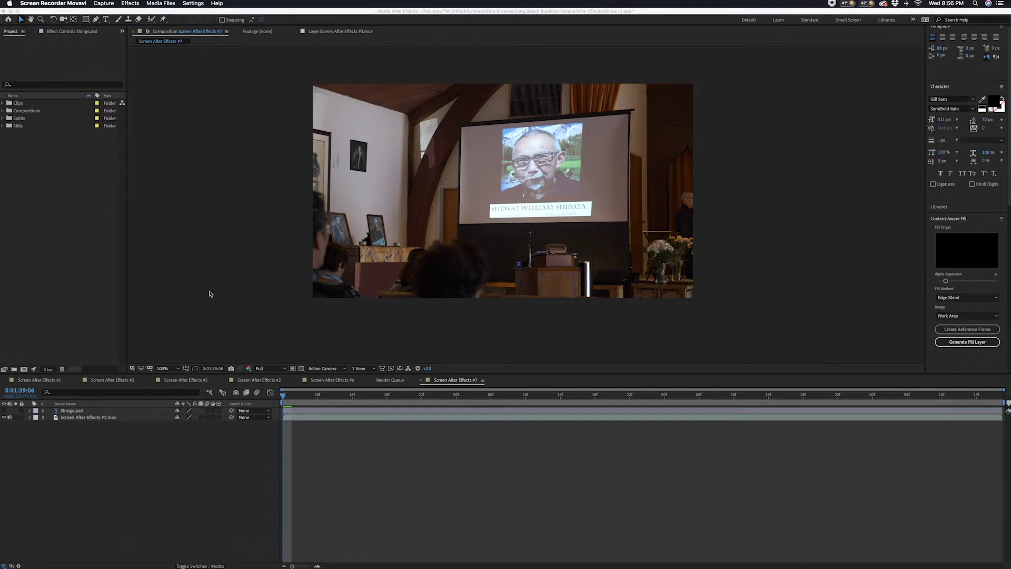
Show the portrait PSD layer in Screen After Effects #7 and reposition it over the projection screen.
click(79, 413)
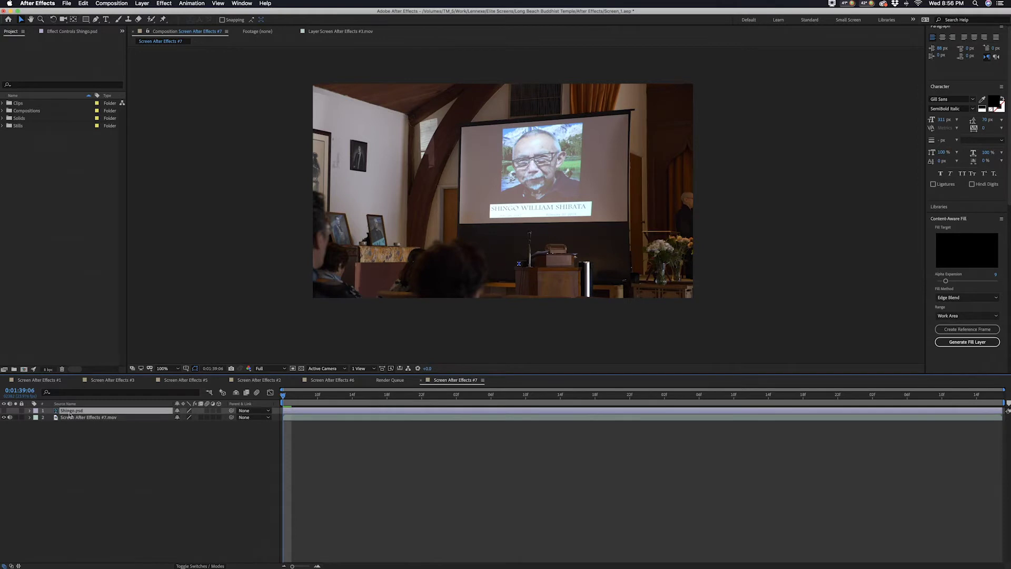
click(4, 411)
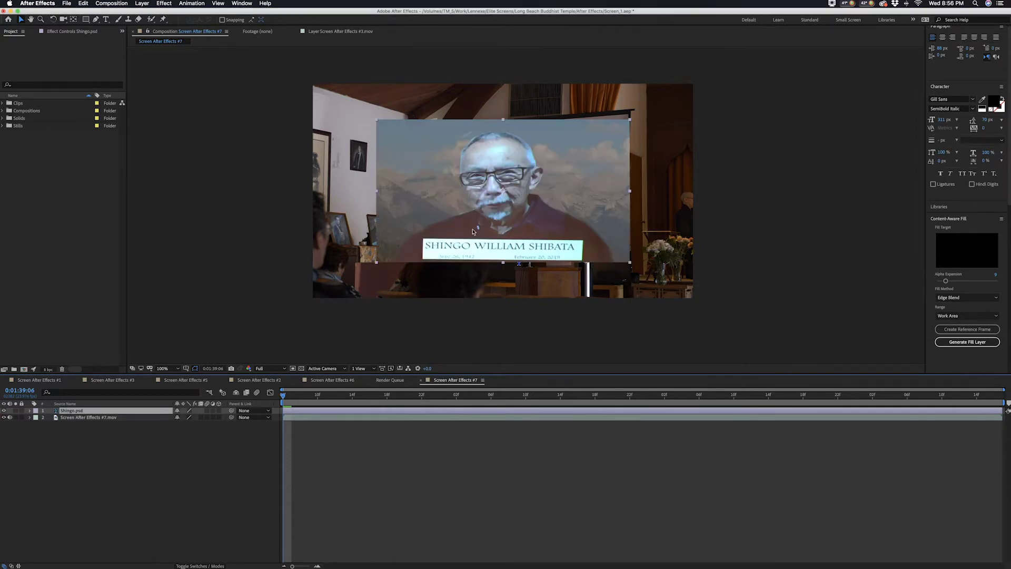
drag(509, 163, 524, 183)
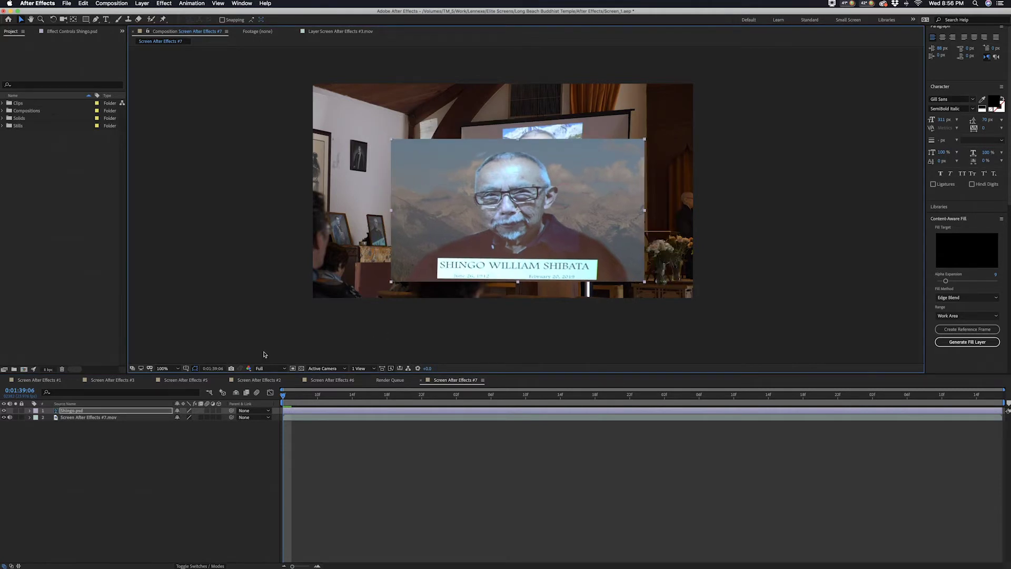
drag(500, 174, 486, 245)
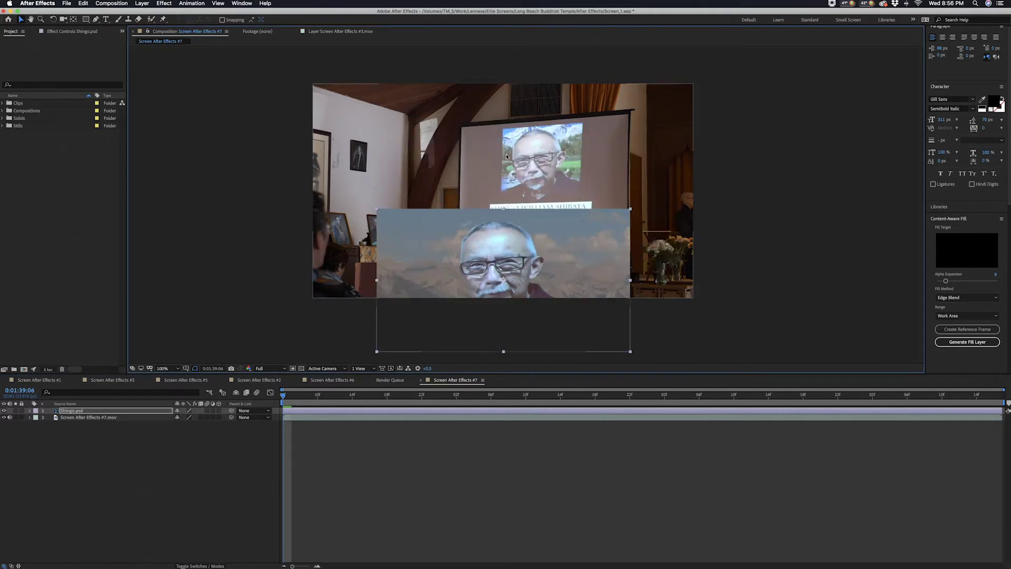
drag(502, 284, 503, 206)
Start a motion track on the Screen After Effects #7.mov layer.
click(113, 420)
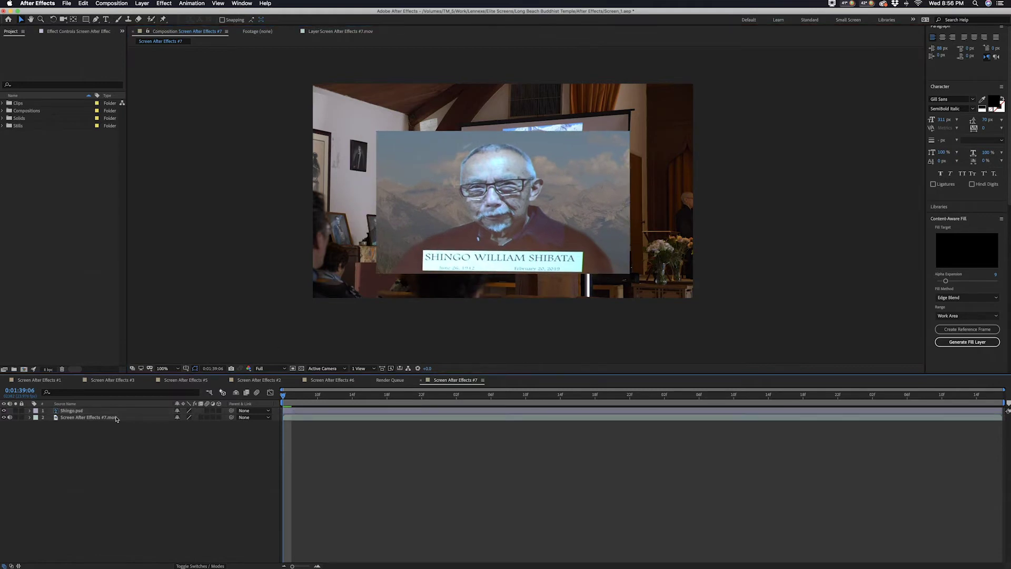
click(138, 388)
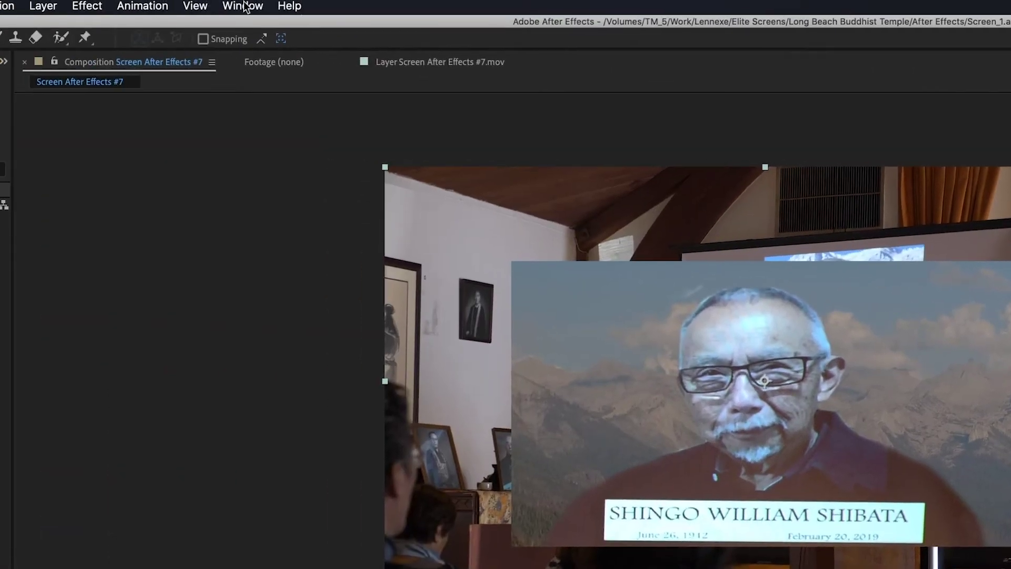
click(243, 7)
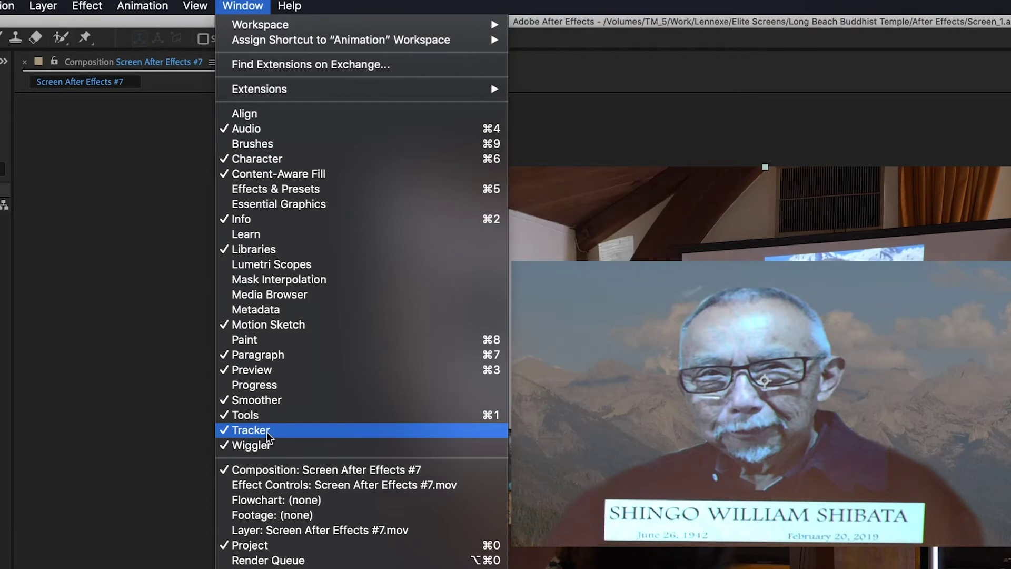
click(248, 431)
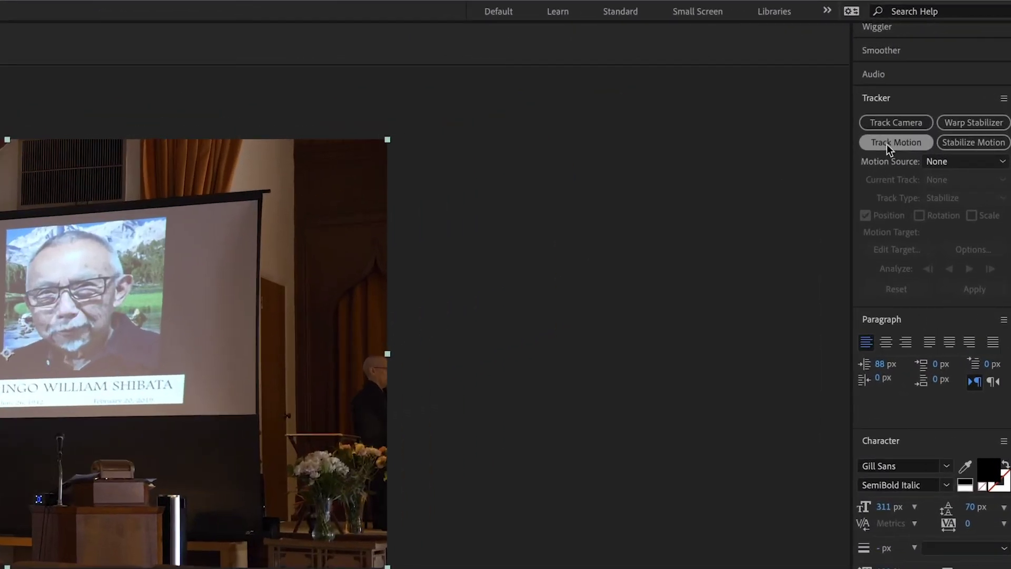
click(911, 120)
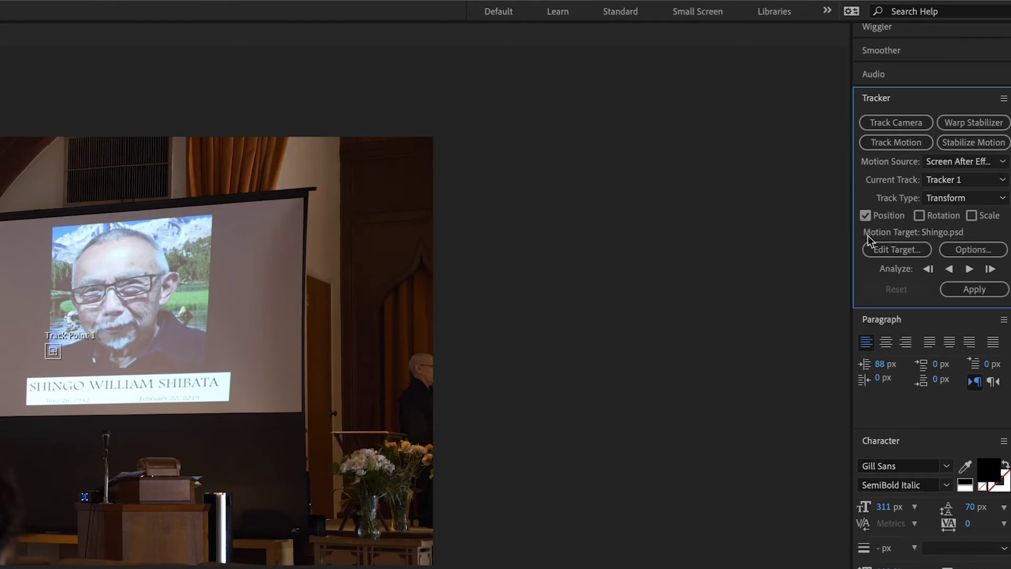
Enable Rotation and Scale tracking for Tracker 1 and widen the tracking controls.
click(919, 215)
click(972, 215)
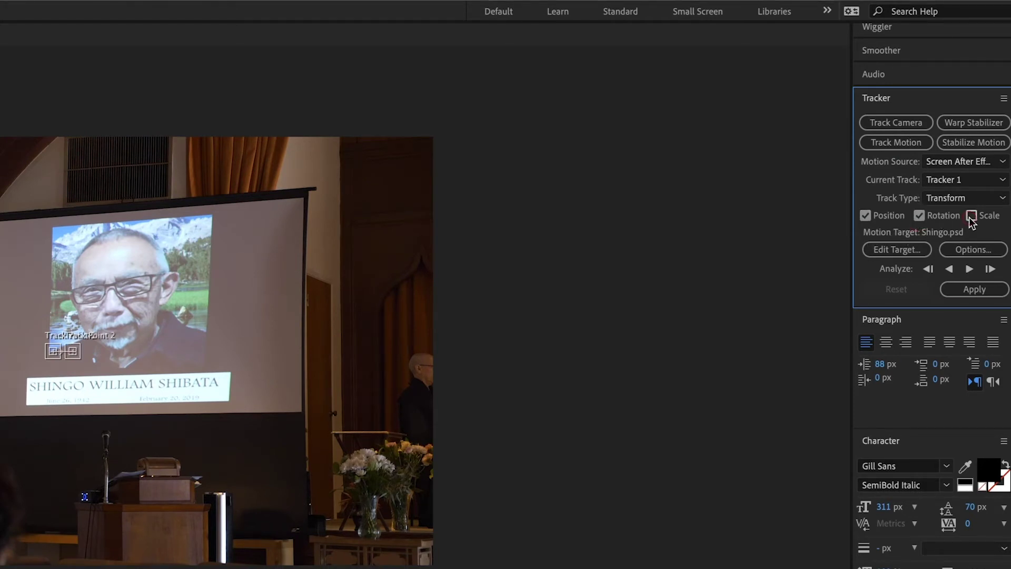
drag(849, 254, 725, 266)
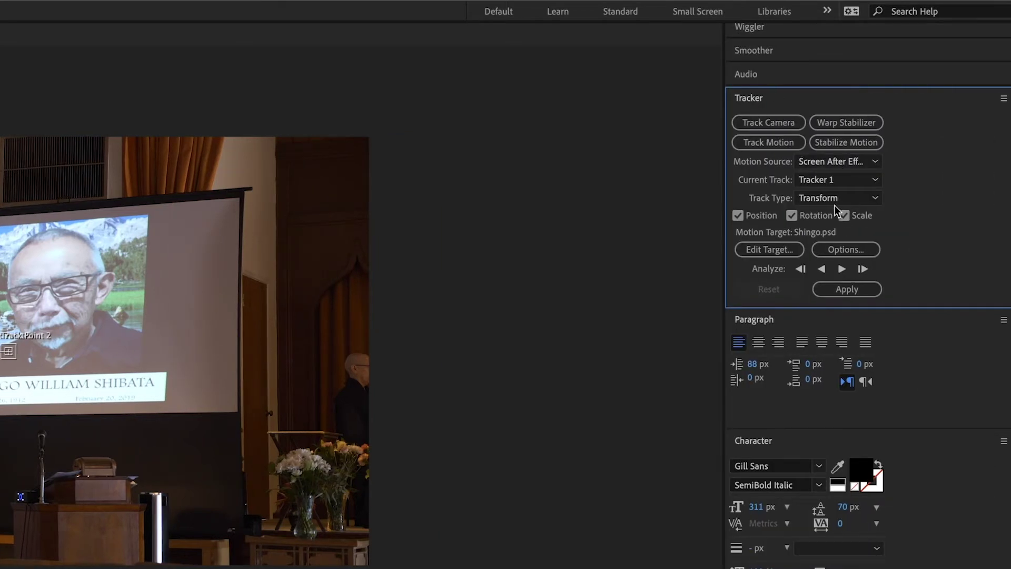
Set Tracker 1's track type to Perspective corner pin and place Track Points 3 and 4 on the projection screen's lower corners.
click(818, 199)
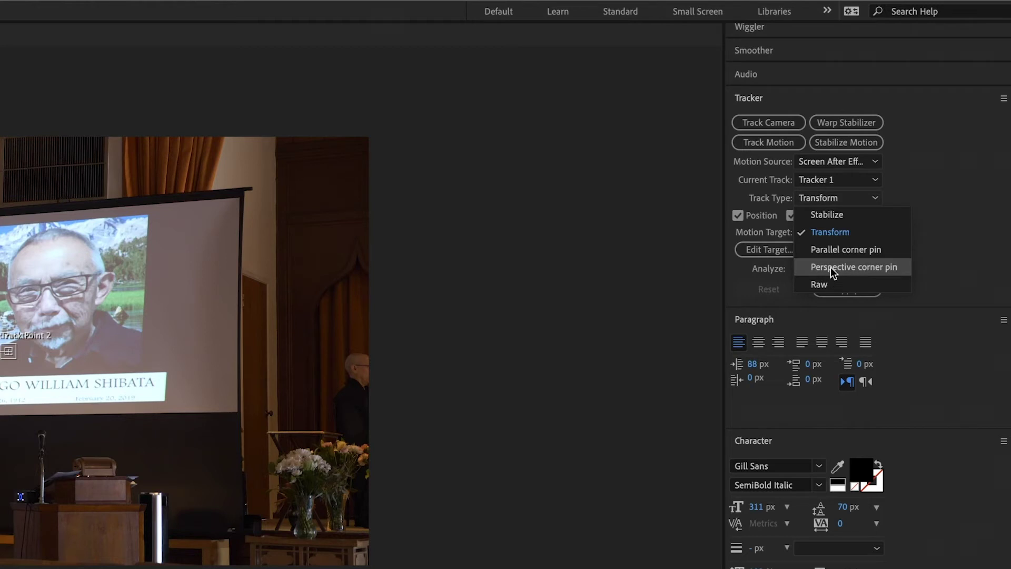
click(887, 268)
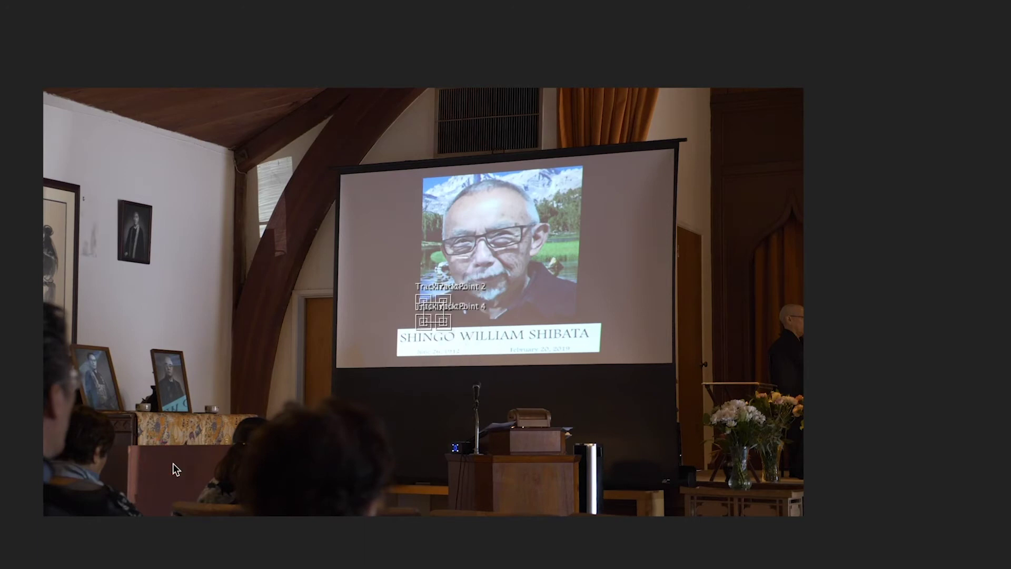
key(period)
key(period)
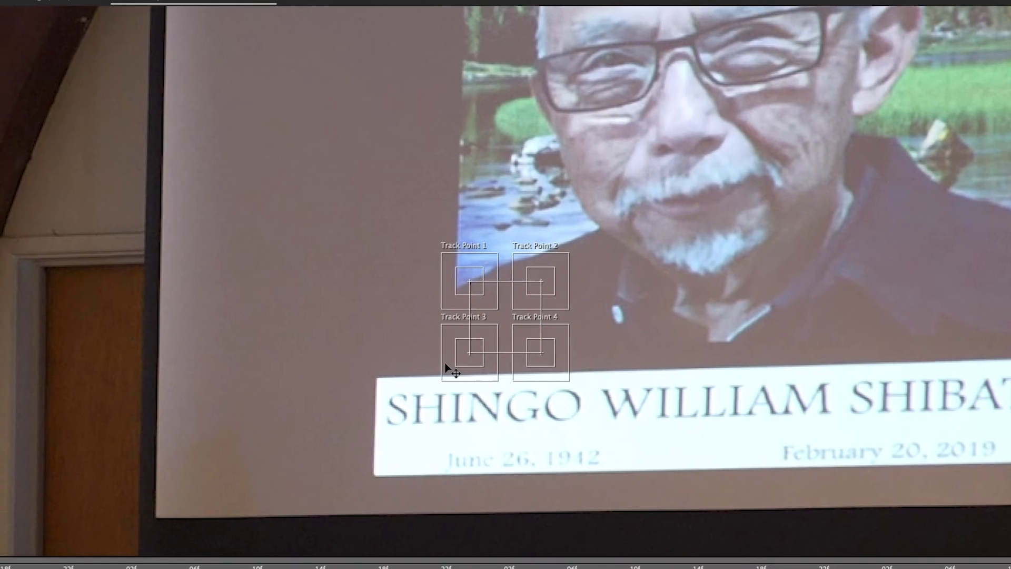
drag(409, 402, 106, 568)
drag(262, 429, 268, 424)
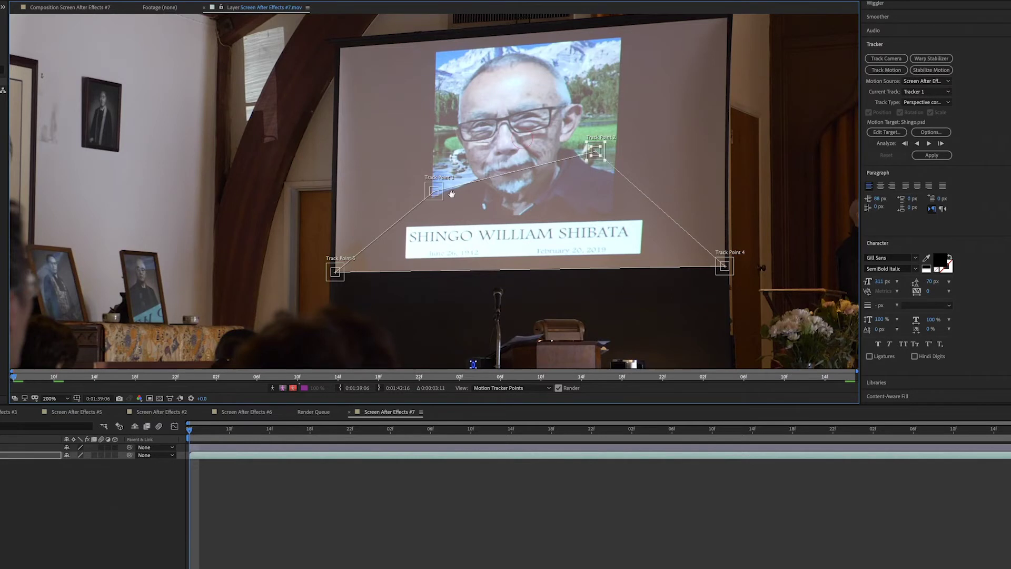
Place Track Points 2 and 1 on the projection screen's upper corners and analyze the motion forward.
drag(525, 131, 462, 204)
drag(511, 228, 640, 92)
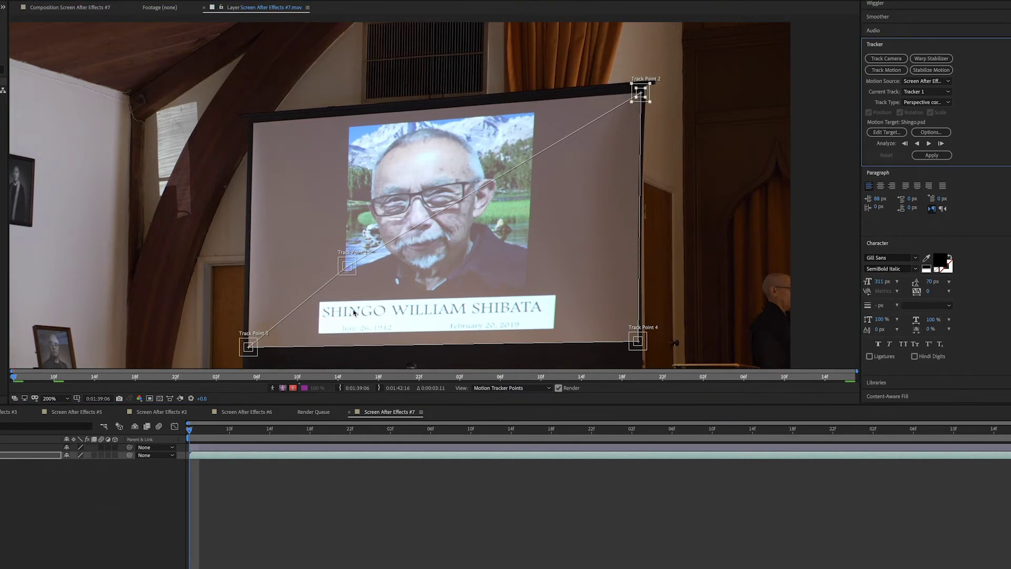
drag(348, 270, 255, 126)
key(comma)
drag(711, 253, 672, 227)
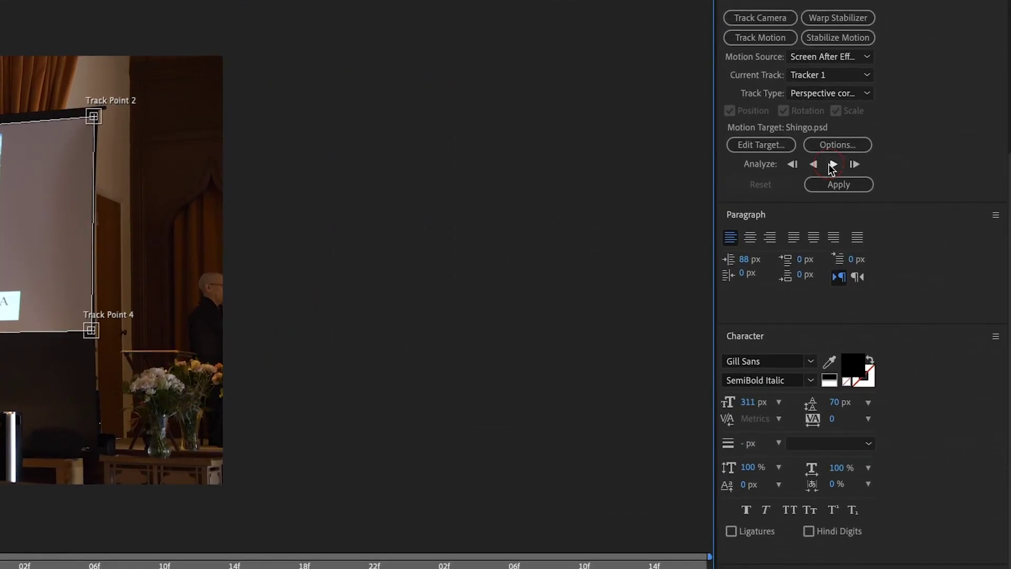
click(928, 143)
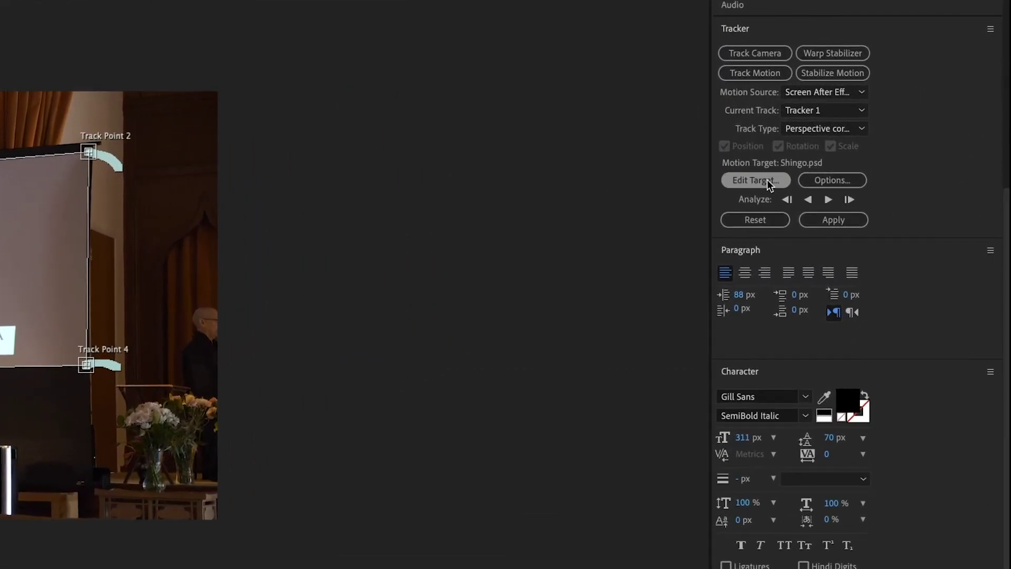
Choose the portrait PSD layer as the motion target and apply the tracking data to it.
click(739, 187)
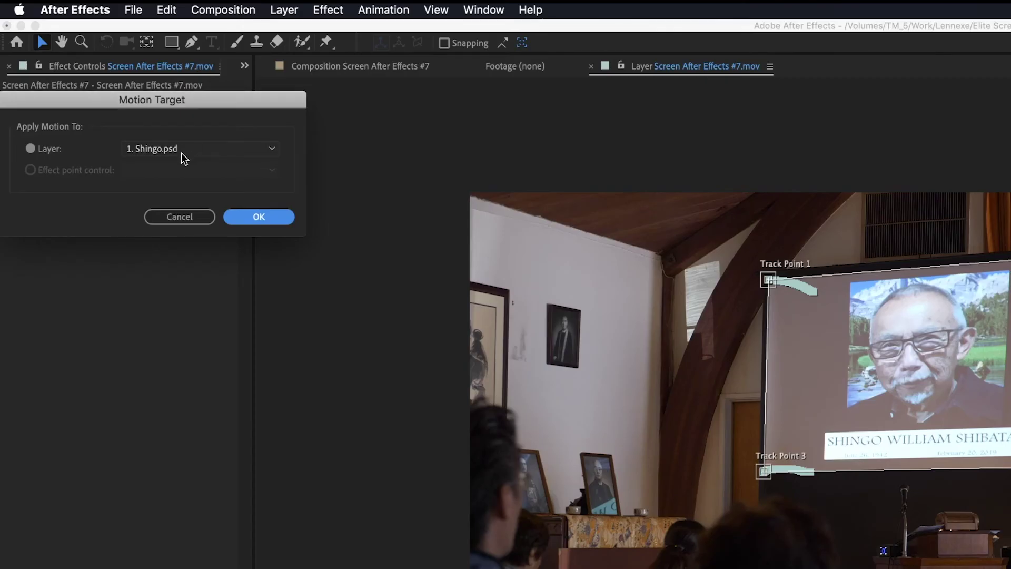
click(153, 155)
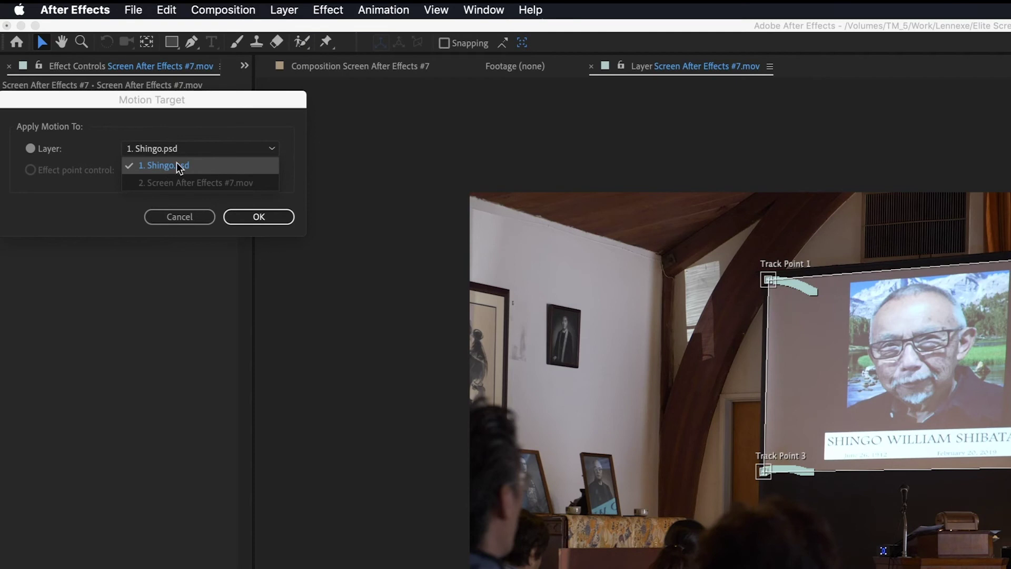
click(164, 165)
click(255, 218)
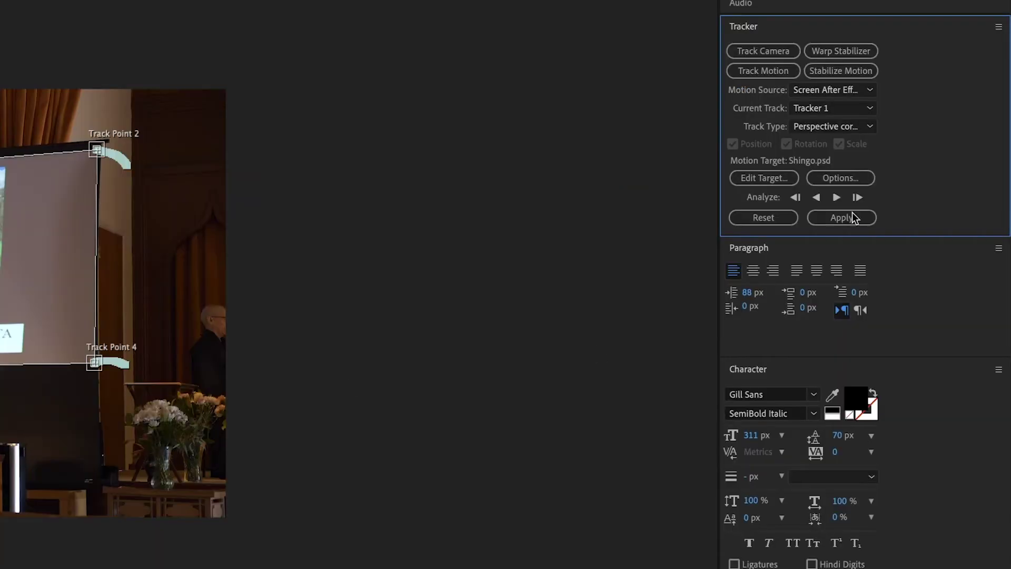
click(845, 220)
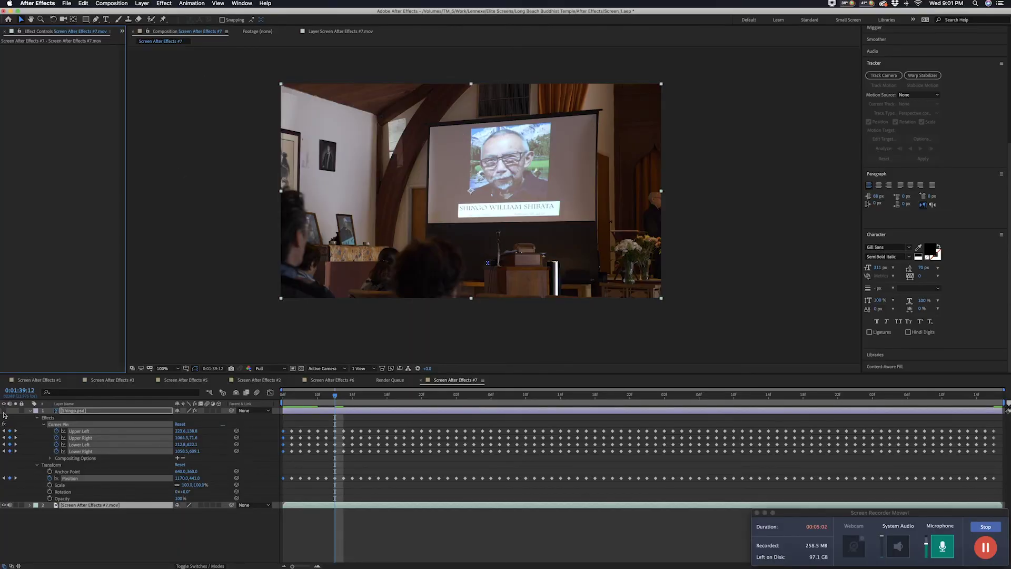
Make the portrait PSD layer visible and scrub through the composition to check how it follows the projection screen.
click(5, 411)
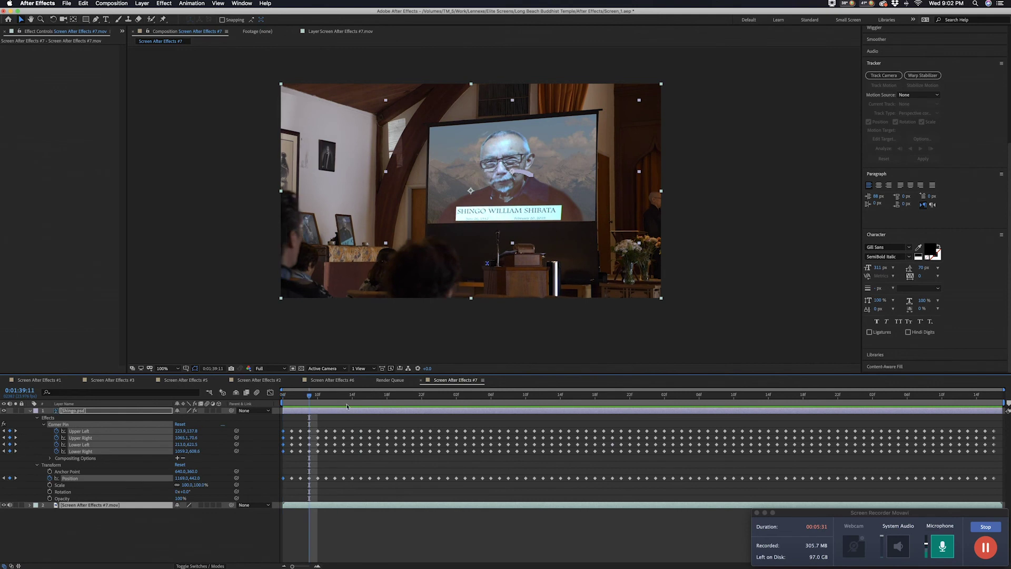
drag(347, 406, 461, 415)
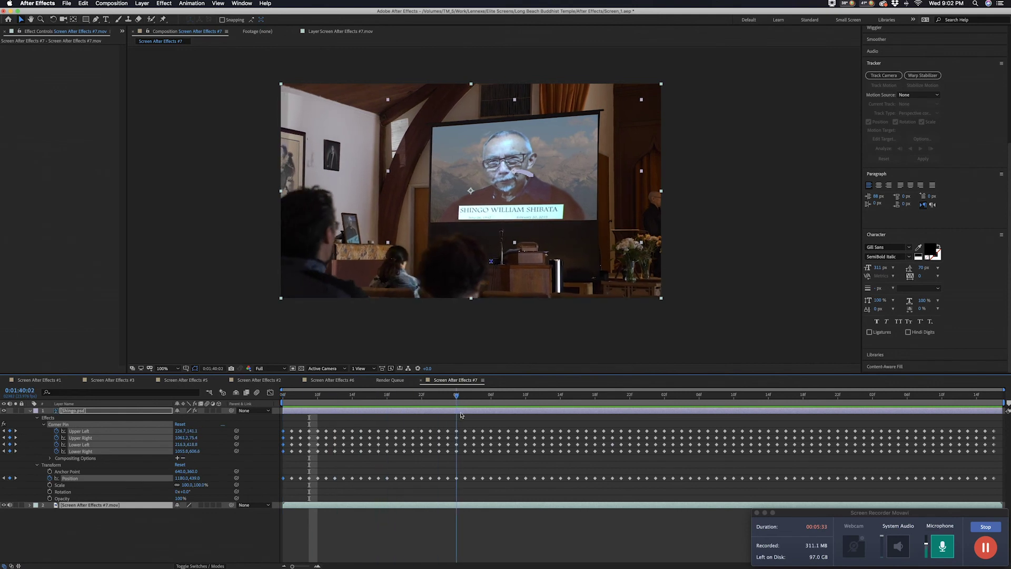